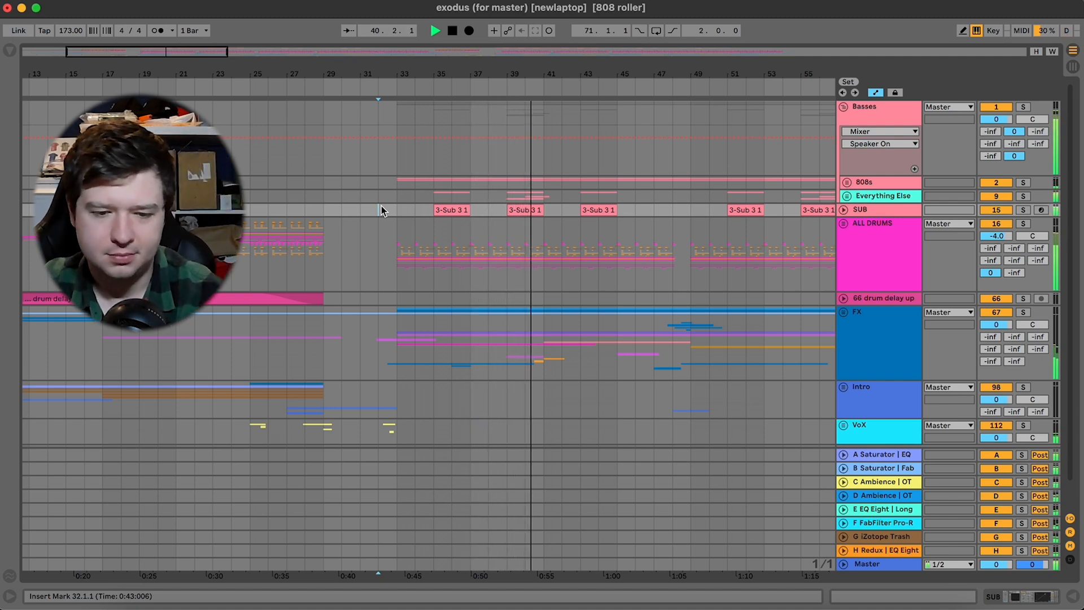
Stop playback, solo the Basses group and listen to it from bar 35.
key("space")
left_click(405, 215)
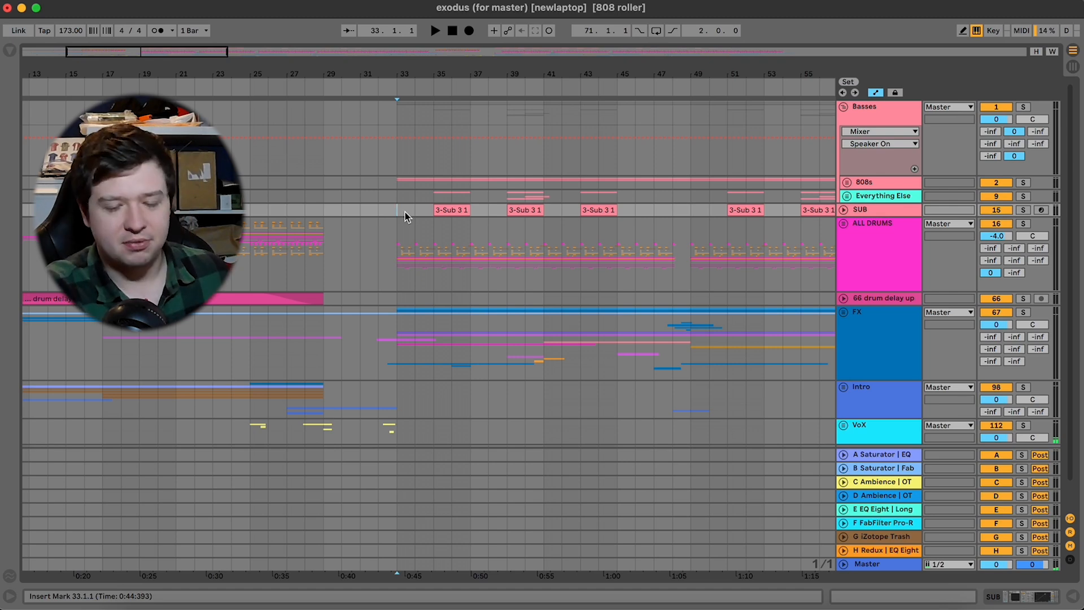
left_click(442, 181)
left_click(1022, 107)
key("space")
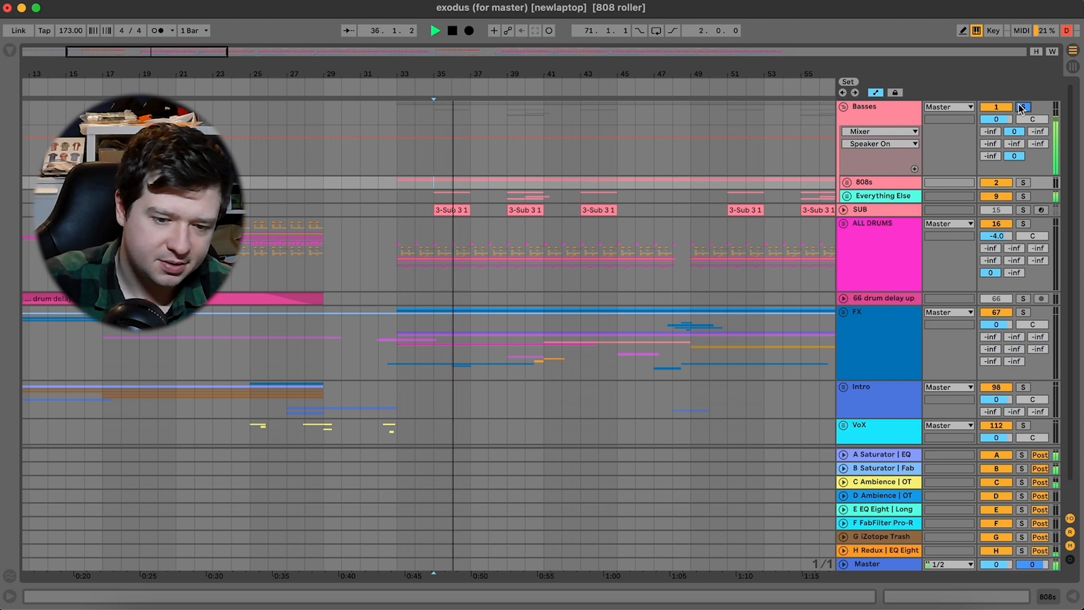
key("space")
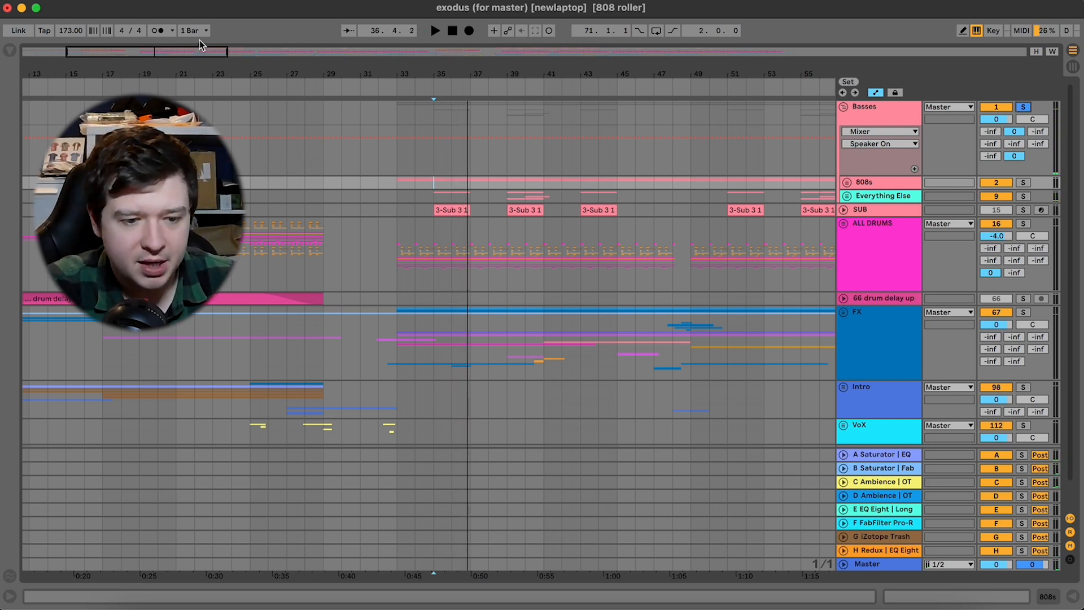
Unfold the Everything Else group and show the device chain of the mouth synth 1 track.
key("plus")
key("plus")
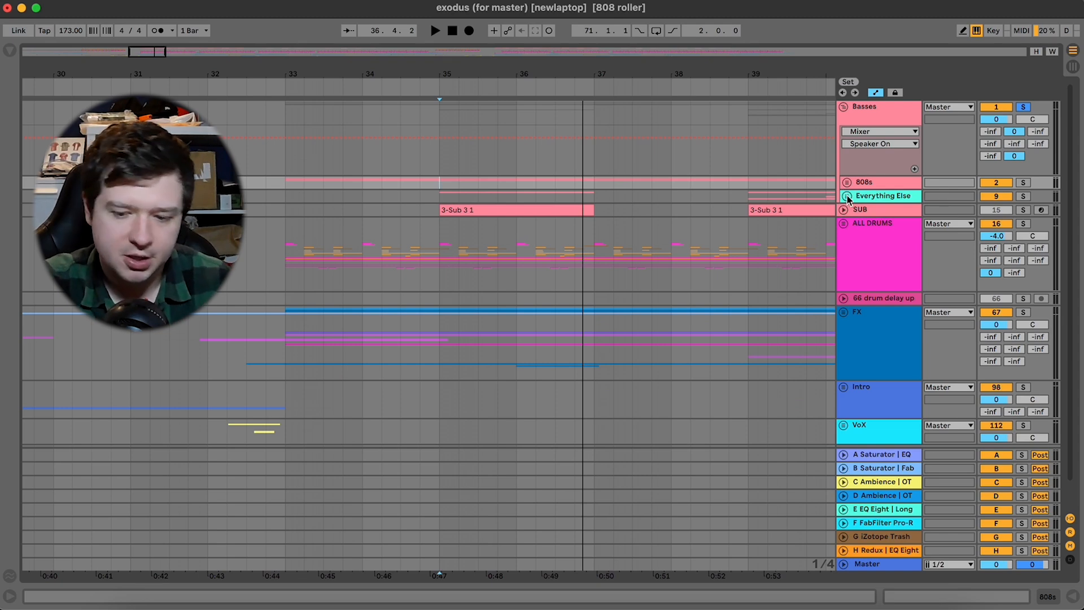
left_click(848, 196)
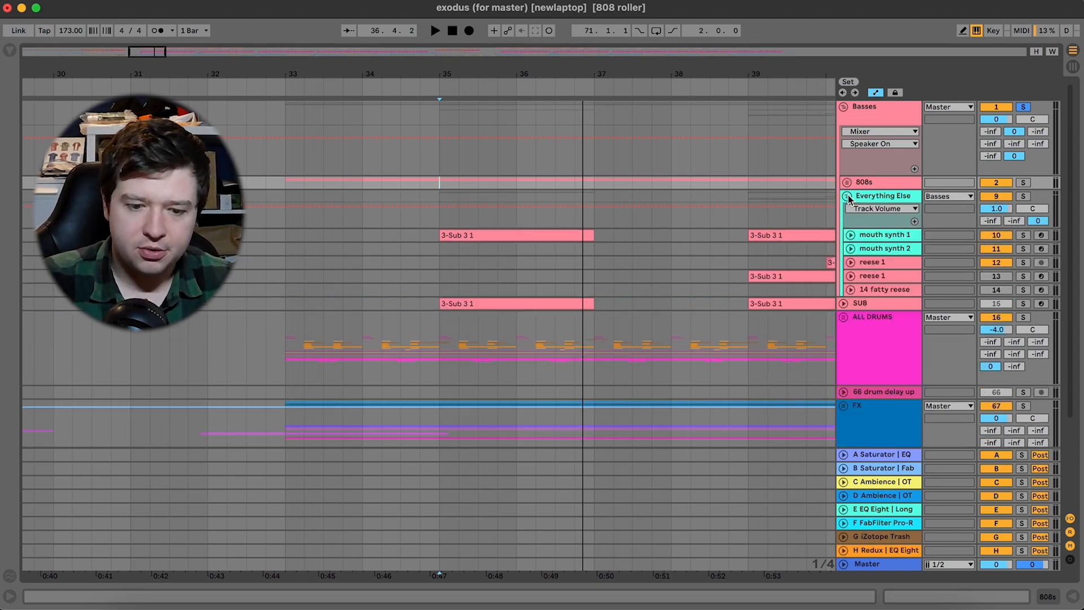
left_click(872, 236)
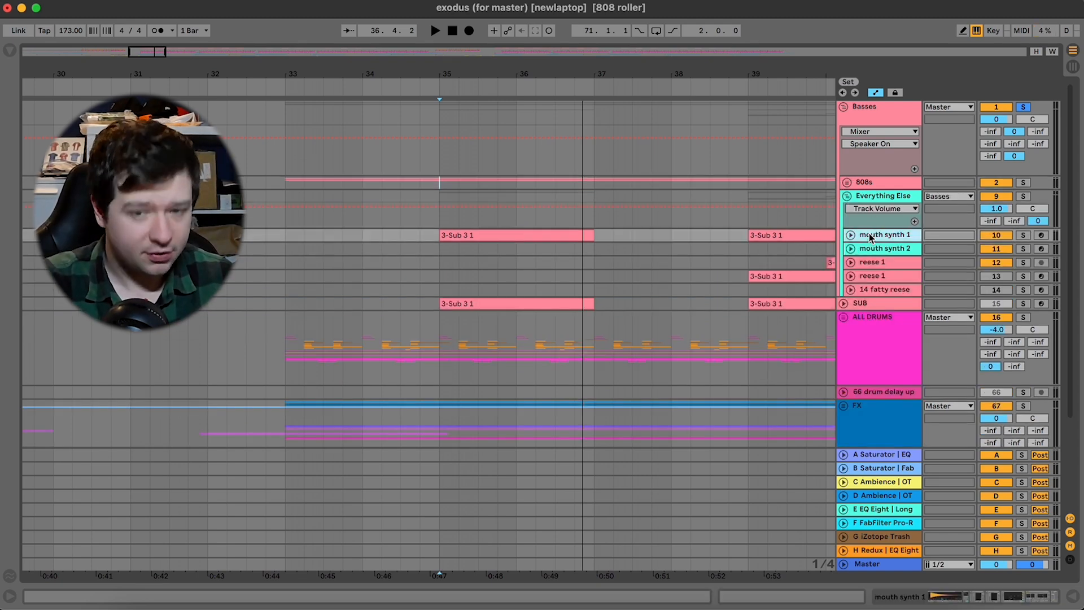
double_click(881, 236)
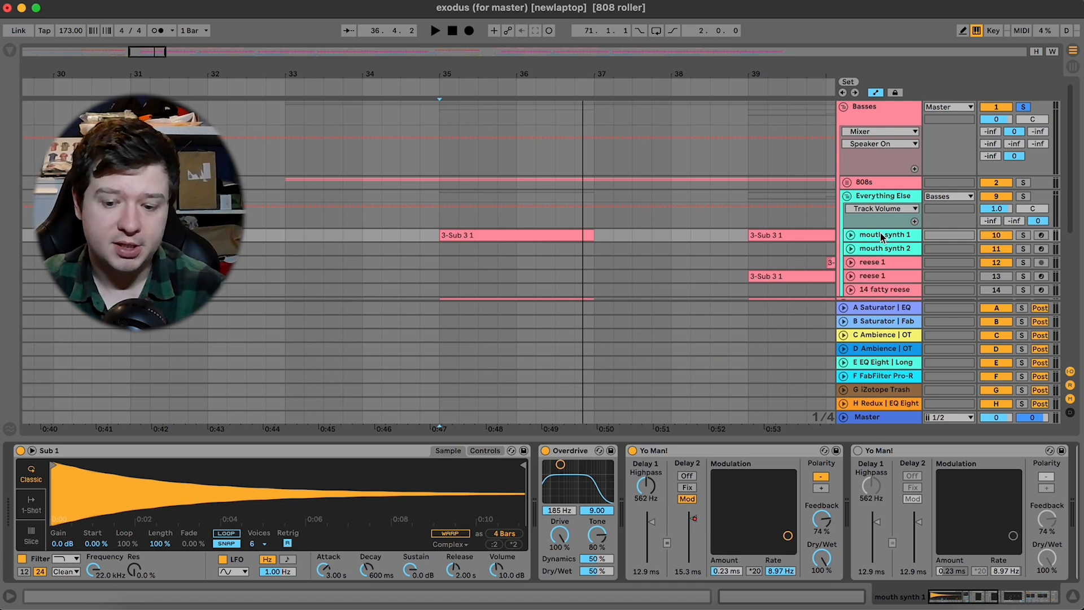
Play the mouth synth 1 clip at bar 35 with the first Yo Man! device bypassed, and again with it re-enabled.
left_click(453, 232)
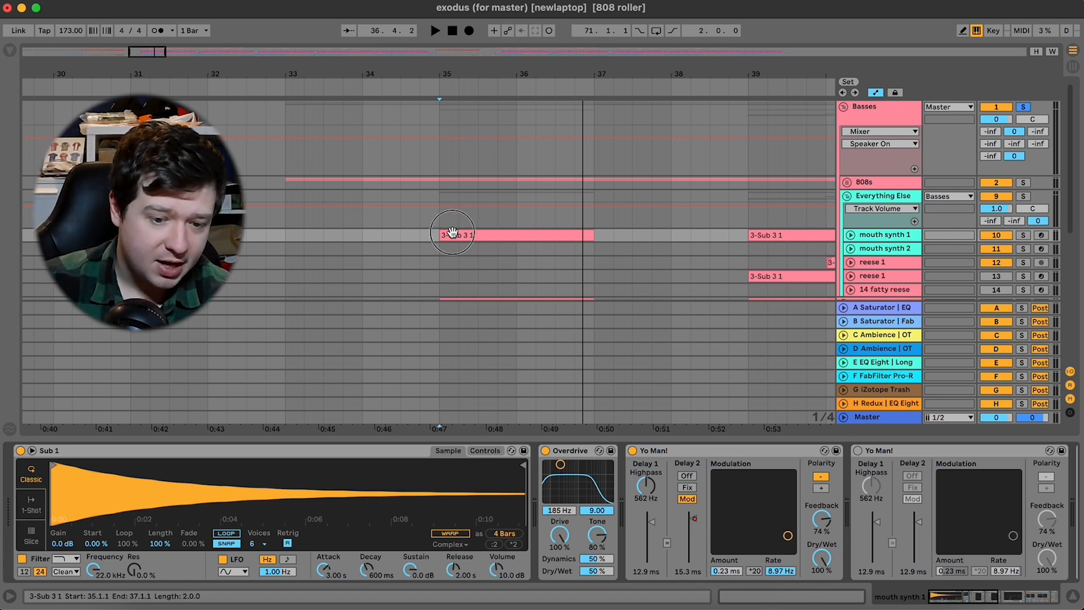
left_click(632, 450)
key("space")
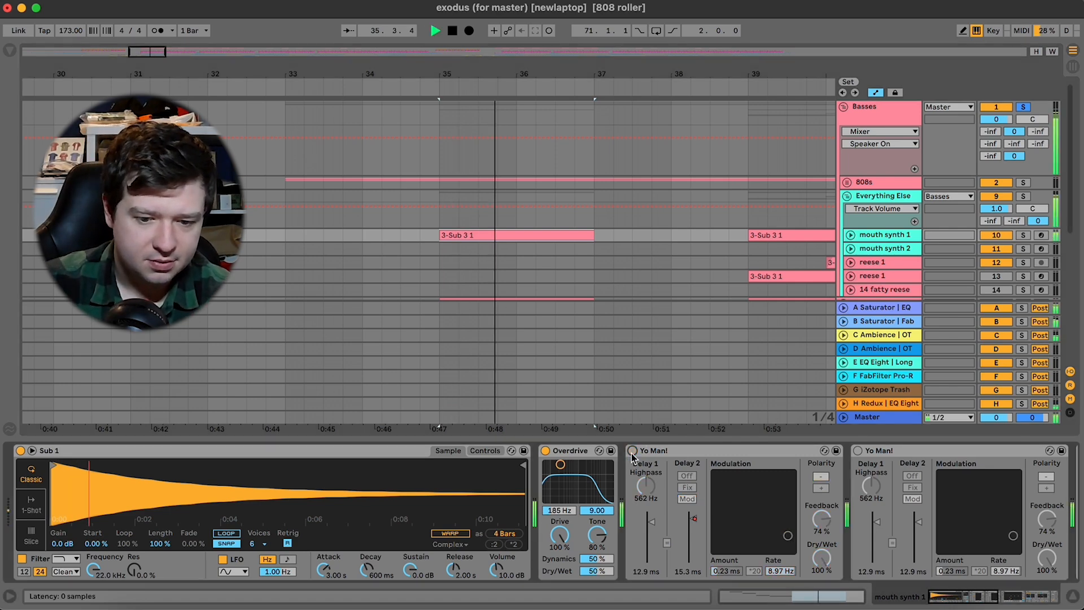
key("space")
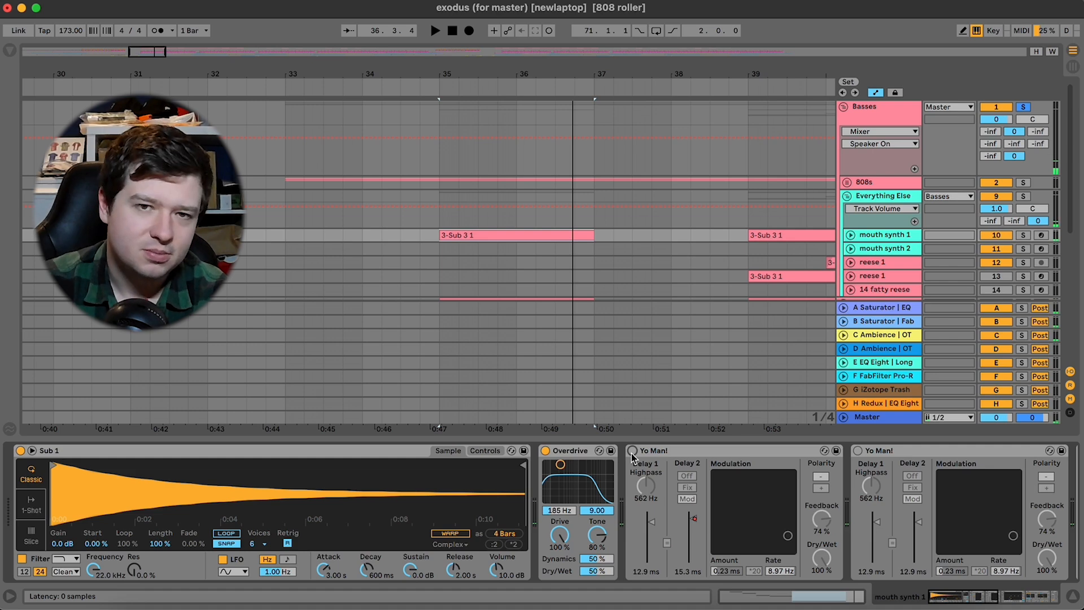
left_click(632, 450)
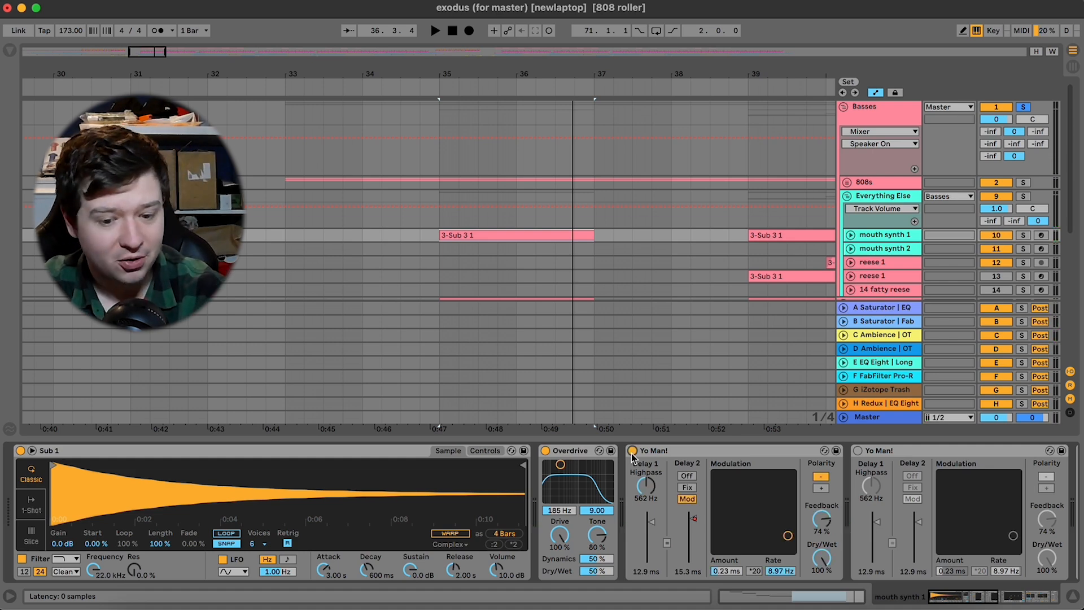
key("space")
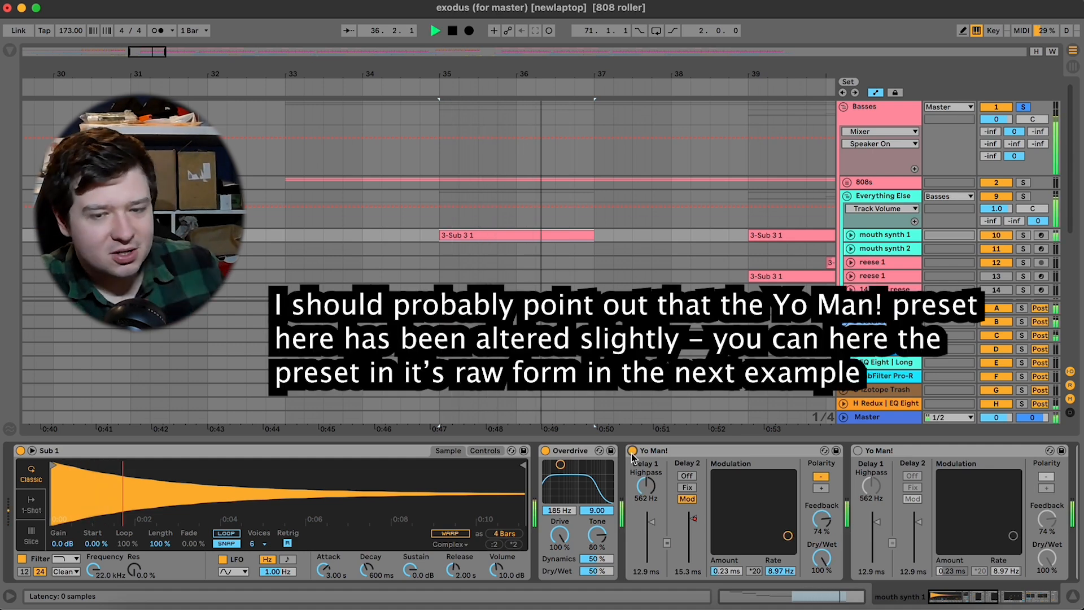
key("space")
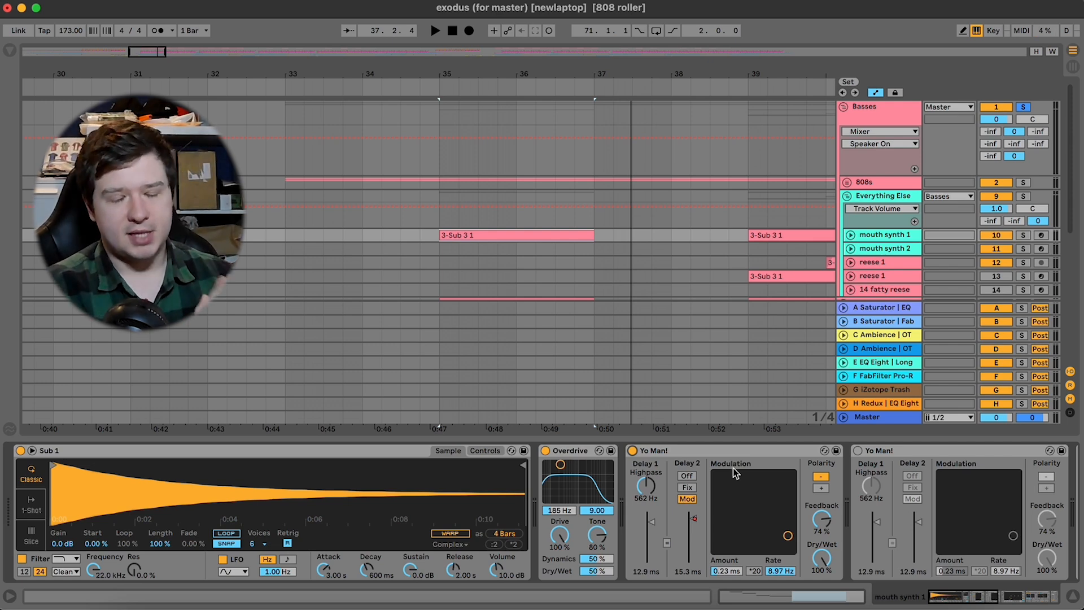
Compare the mouth synth 1 sound with the Utility device at the chain's end bypassed and re-enabled.
scroll(735, 473, "right", 10)
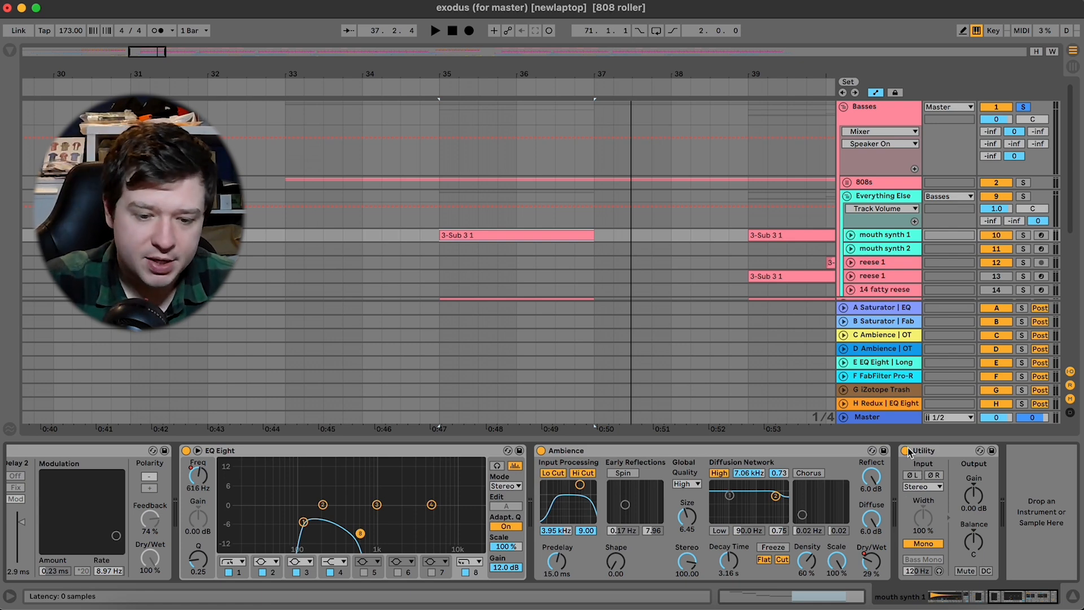
left_click(907, 451)
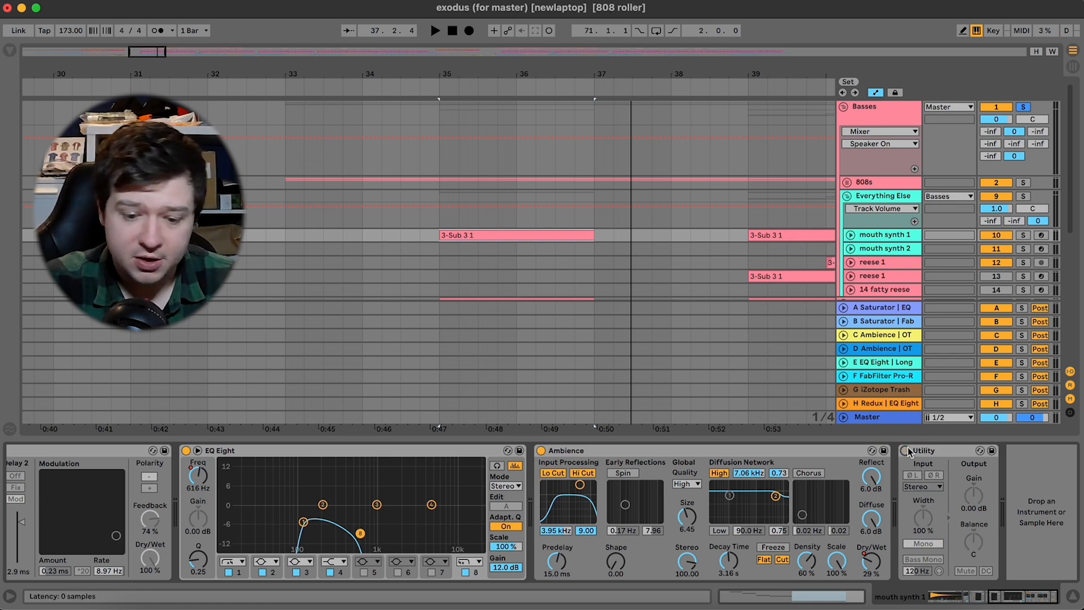
key("space")
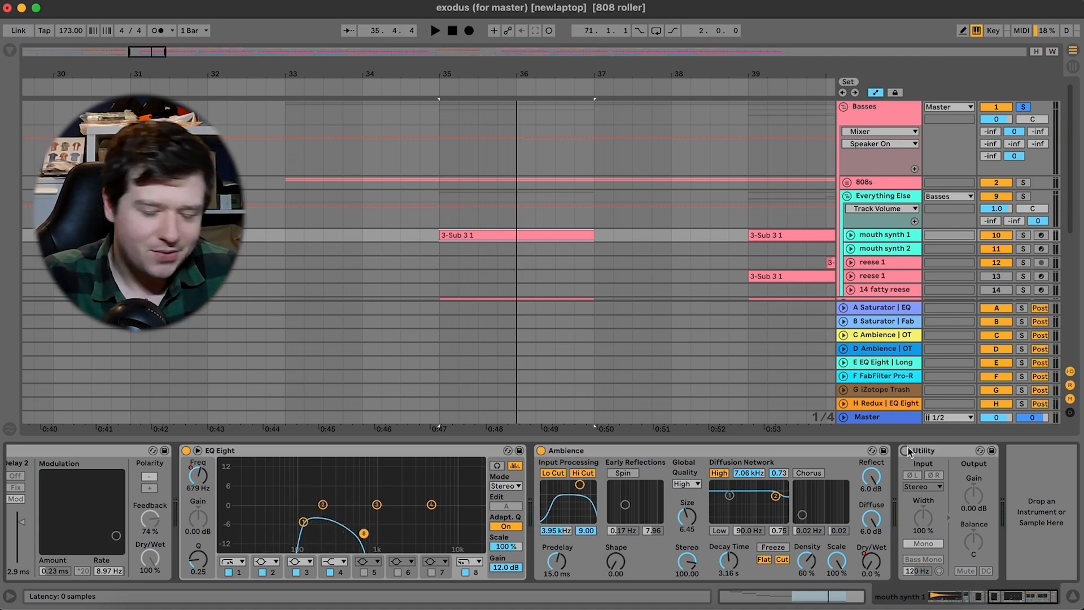
left_click(906, 450)
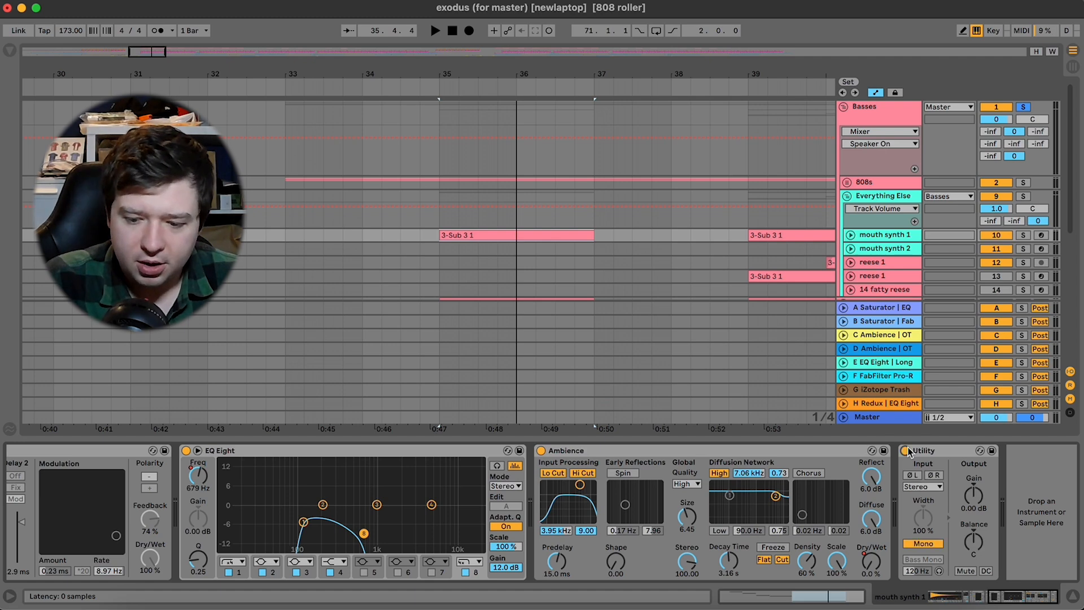
key("space")
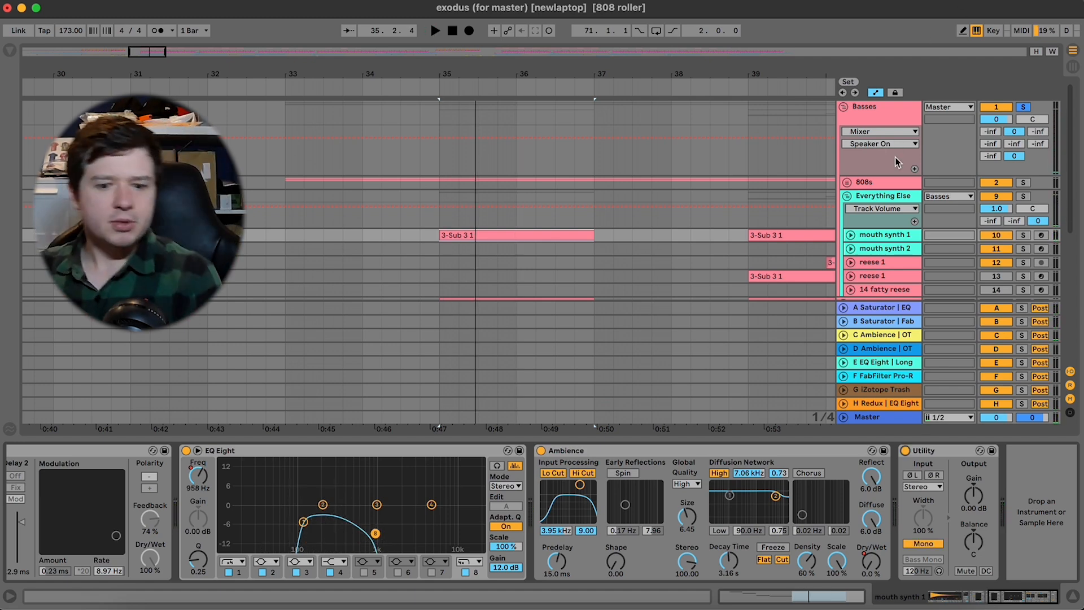
Search the audio effects for "cho" and put a default Chorus in place of the disabled second Yo Man! device.
scroll(932, 511, "left", 10)
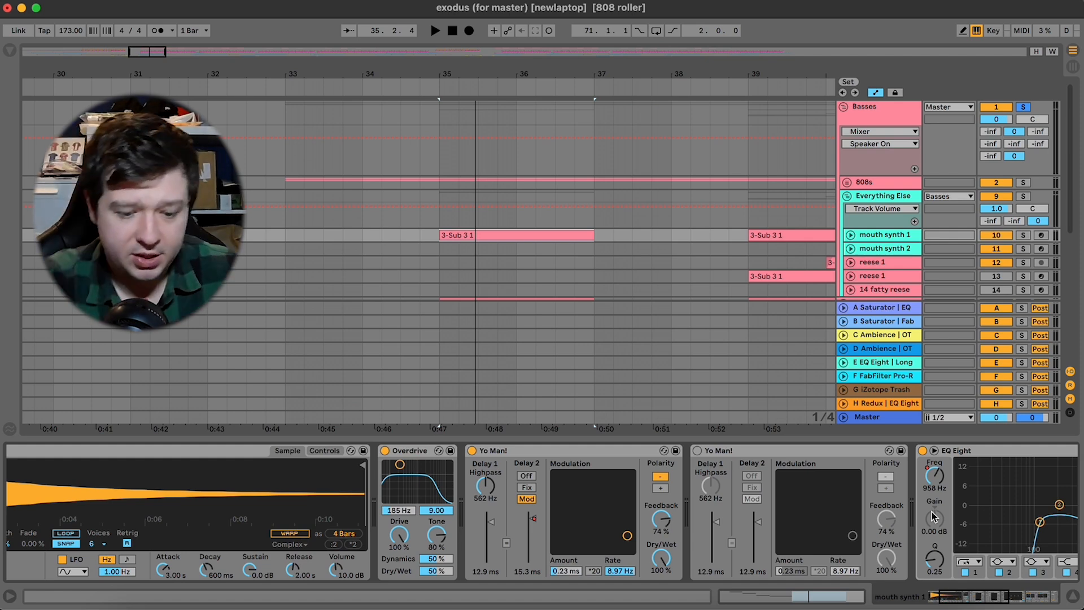
left_click(10, 51)
double_click(57, 55)
key("BackSpace")
type("chors")
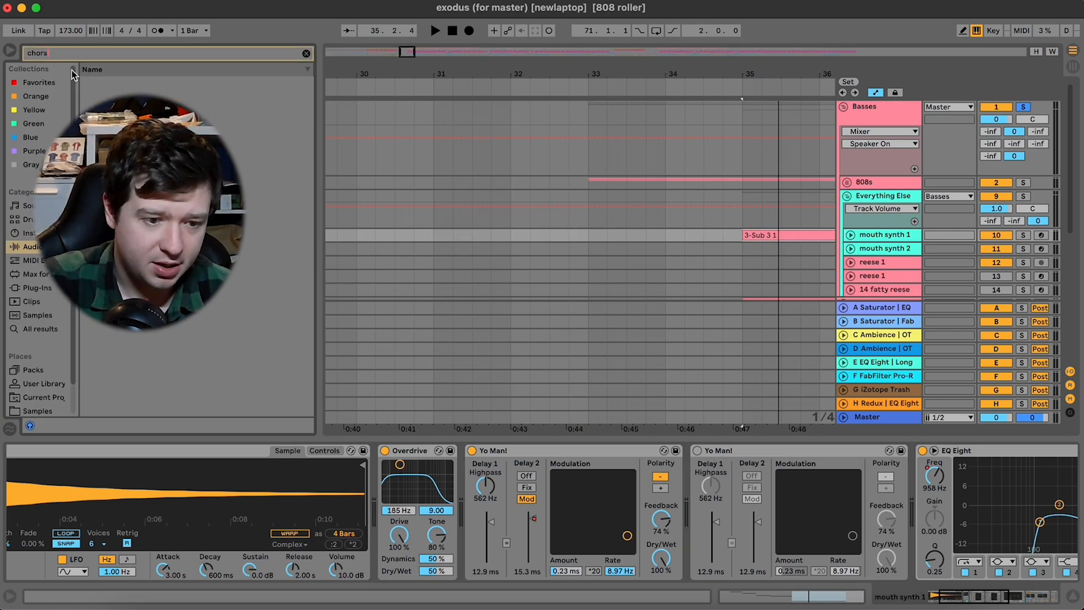
left_click_drag(169, 124, 693, 484)
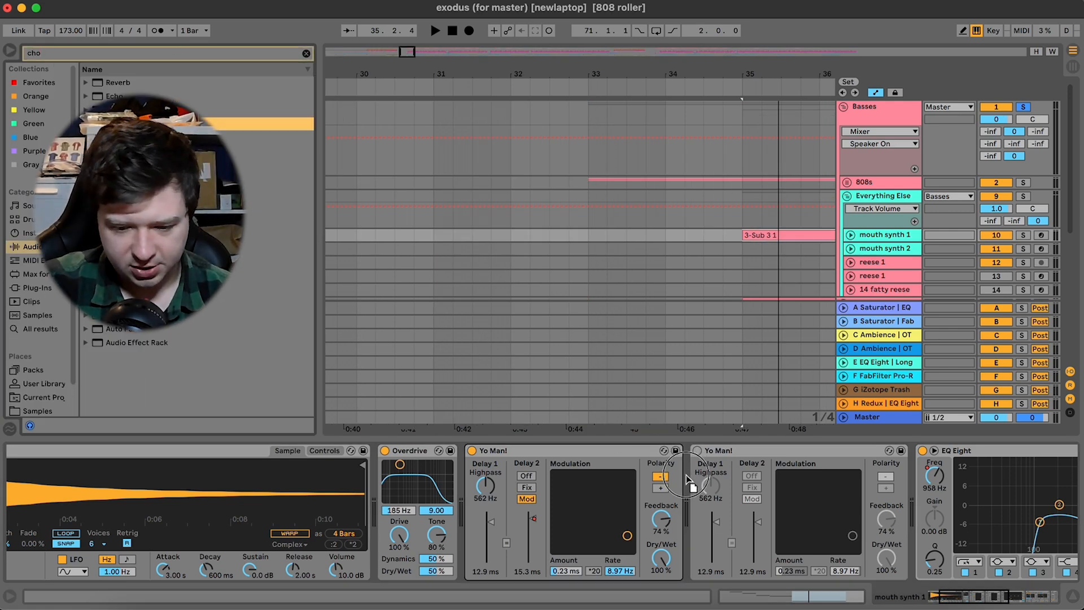
key("super+z")
left_click(811, 453)
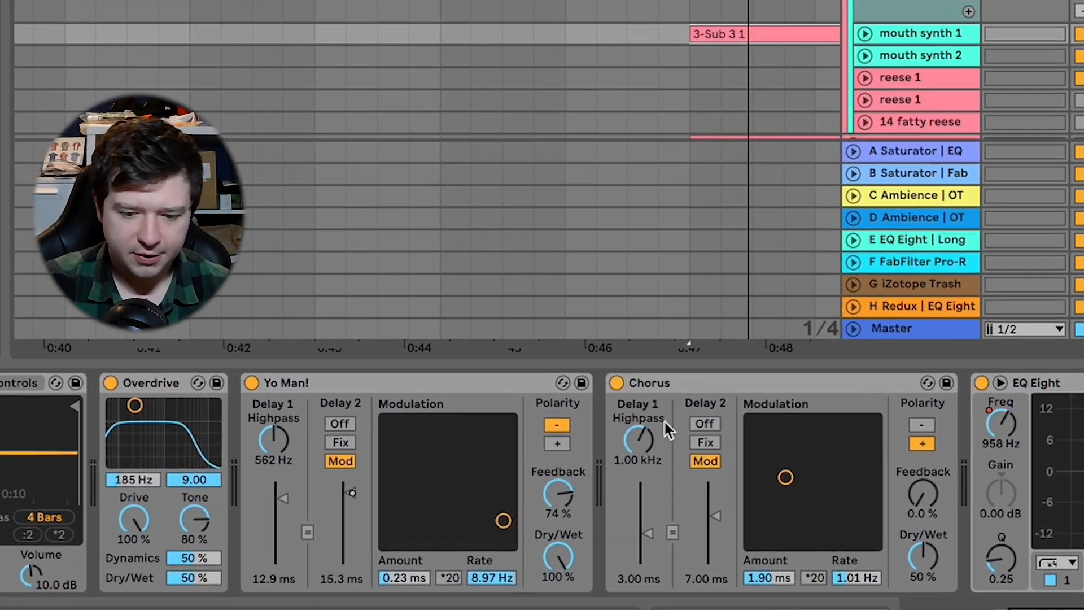
Set the Chorus Delay 1 highpass to 563 Hz, Delay 1 time to 12.9 ms and Delay 2 time to 15.3 ms.
left_click(711, 486)
type("563")
key("Return")
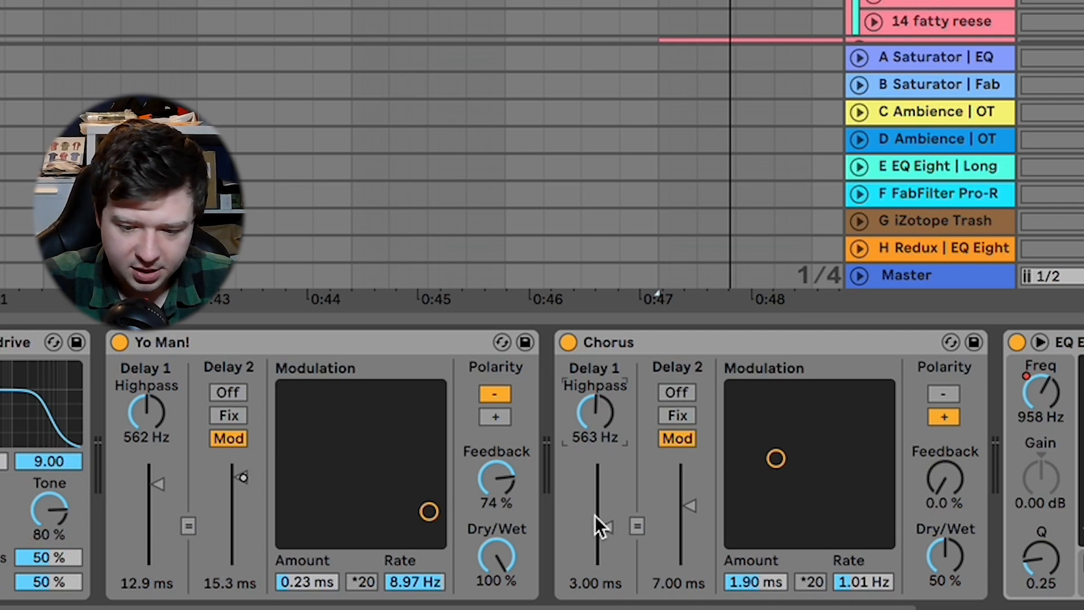
left_click_drag(602, 527, 606, 484)
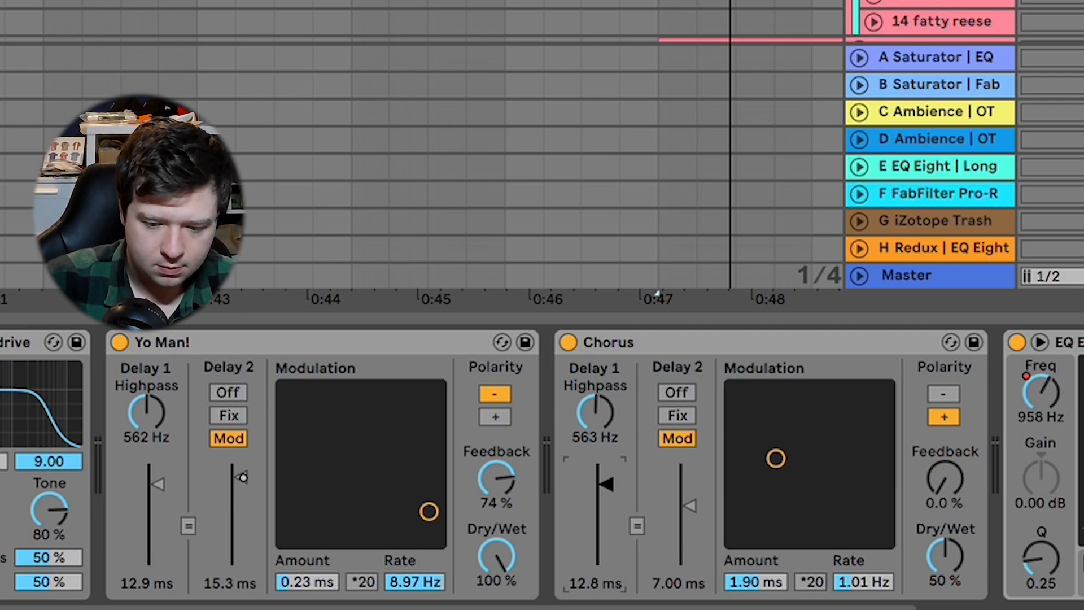
left_click_drag(683, 519, 692, 476)
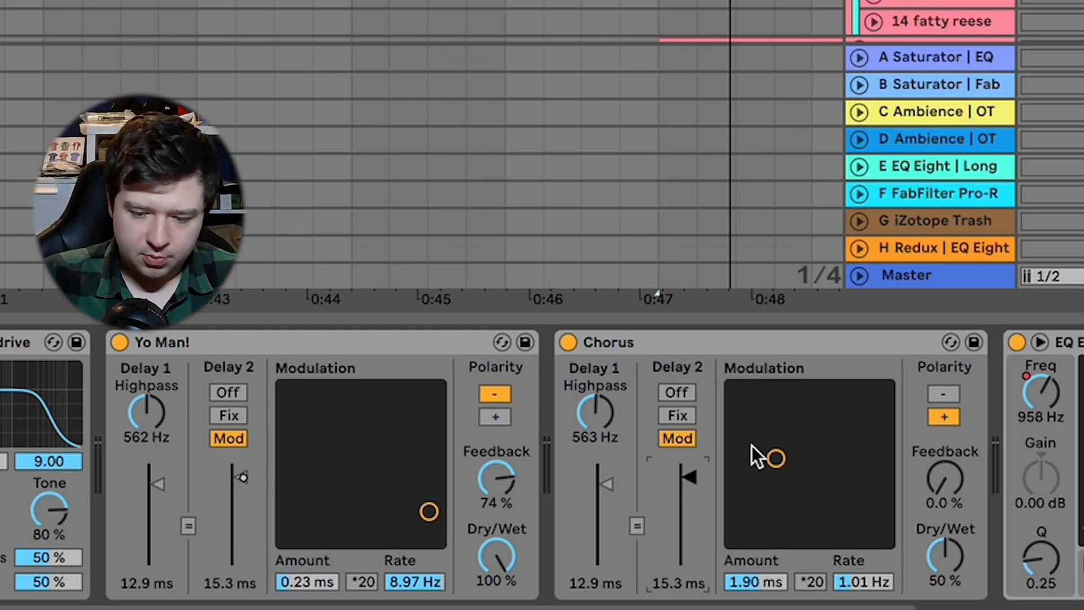
Set the Chorus modulation rate to 8.98 Hz and its amount to 0.23 ms.
left_click_drag(776, 458, 857, 505)
left_click(859, 585)
type("8.98")
key("Return")
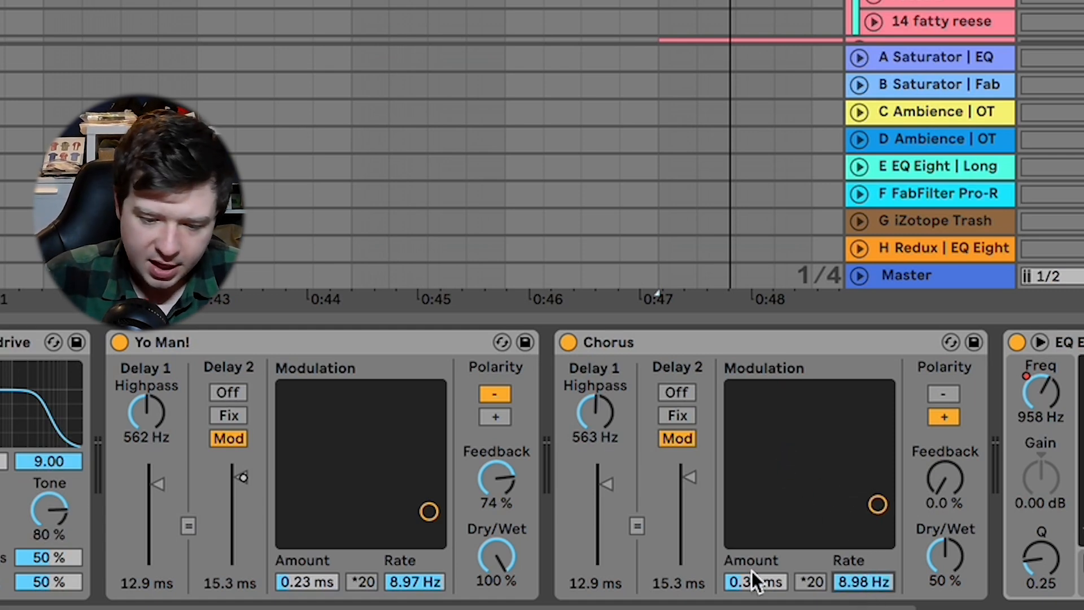
left_click(733, 581)
left_click_drag(733, 581, 733, 592)
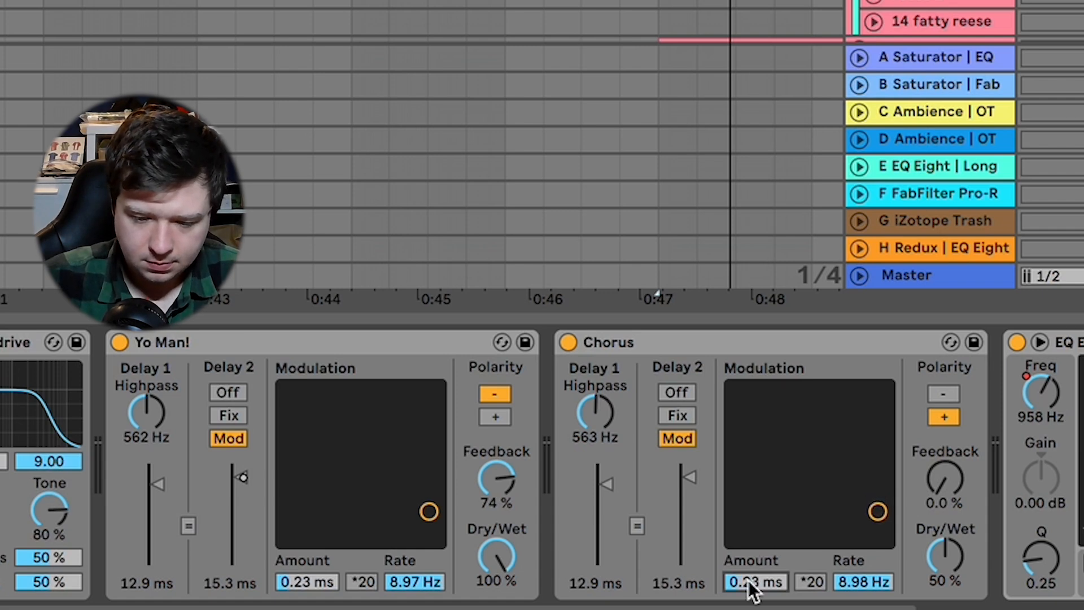
Move the Chorus modulation point to 4.79 ms and 4.30 Hz, and set negative polarity with 74% feedback.
left_click(830, 409)
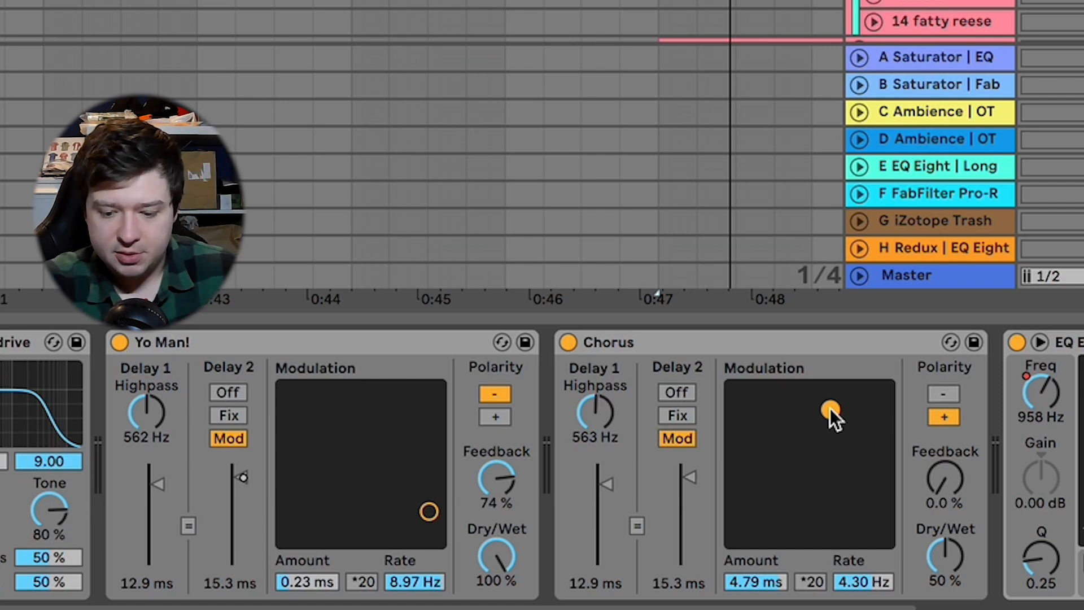
left_click(944, 395)
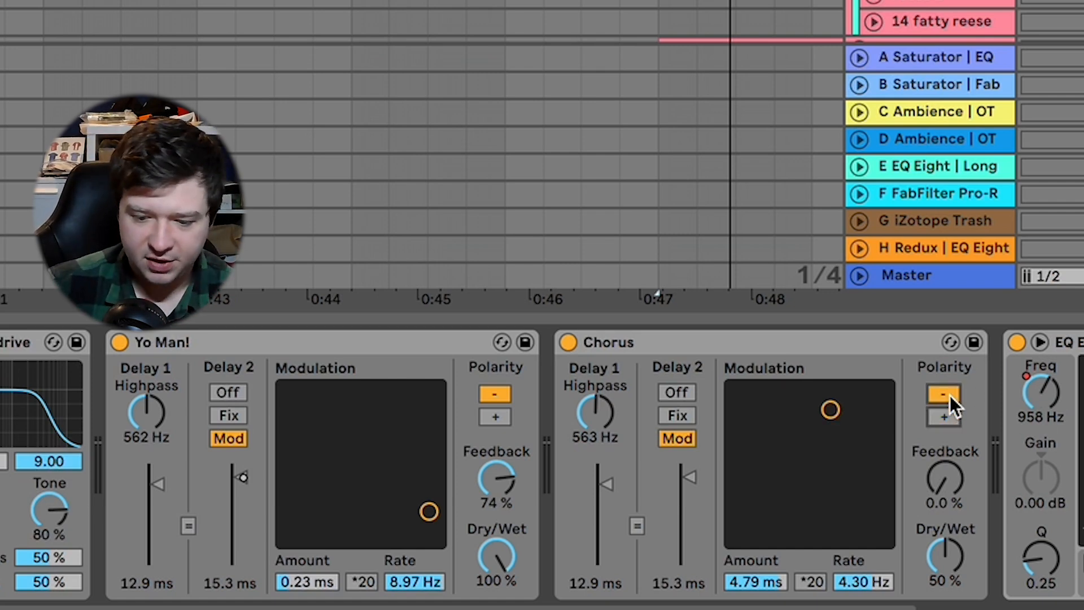
left_click_drag(958, 507, 958, 465)
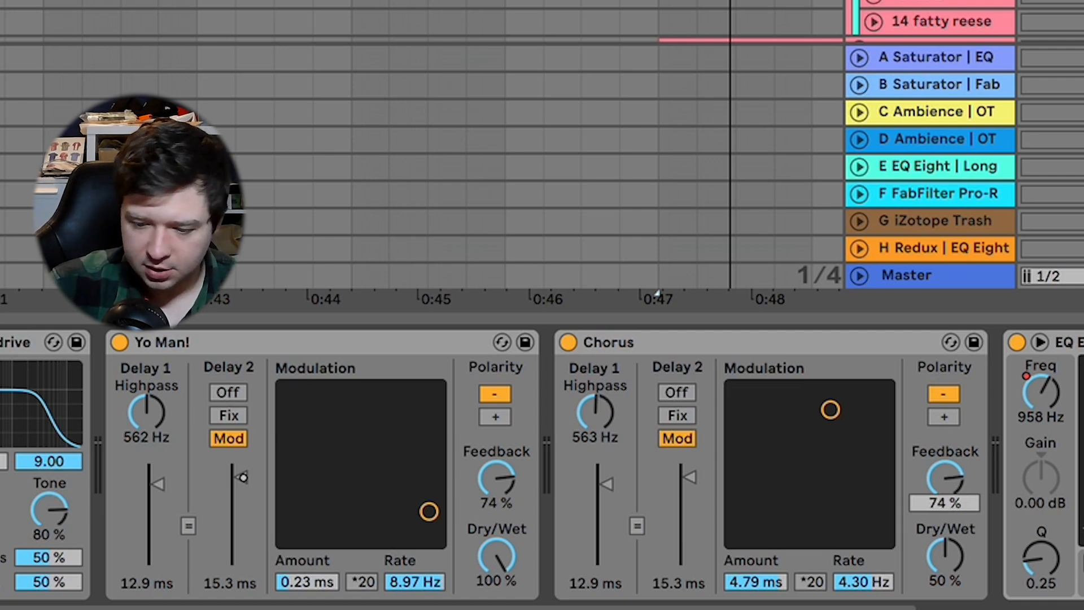
Bypass the original Yo Man! device, and set the Chorus Dry/Wet to 100% and modulation amount to 0.23 ms.
left_click(119, 343)
left_click_drag(946, 556, 946, 526)
type("0.23")
key("Return")
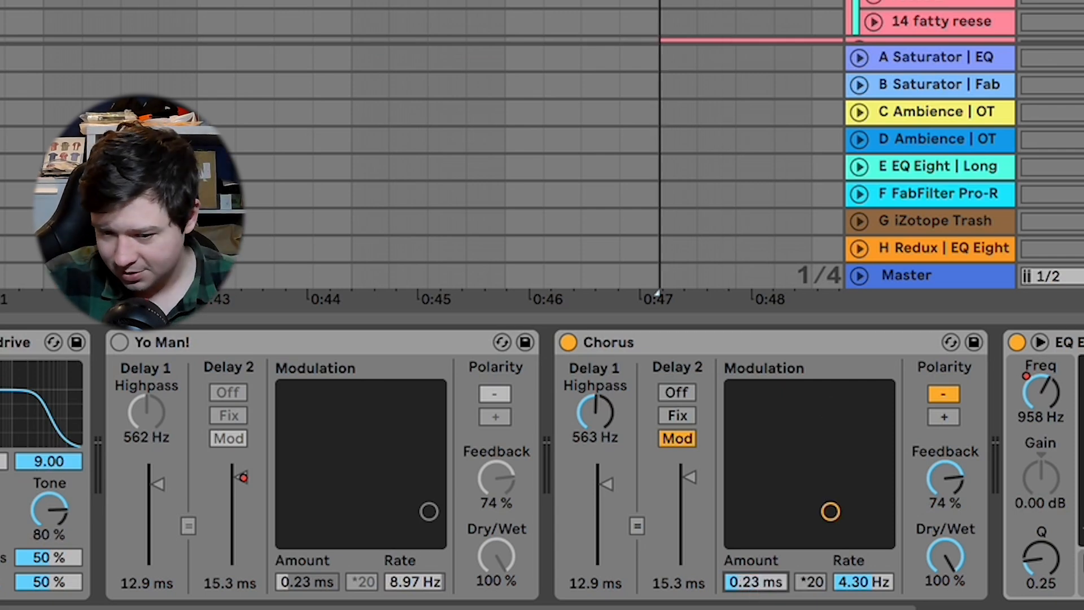
Play the clip through the Chorus and set its modulation rate to 2.70 Hz.
key("space")
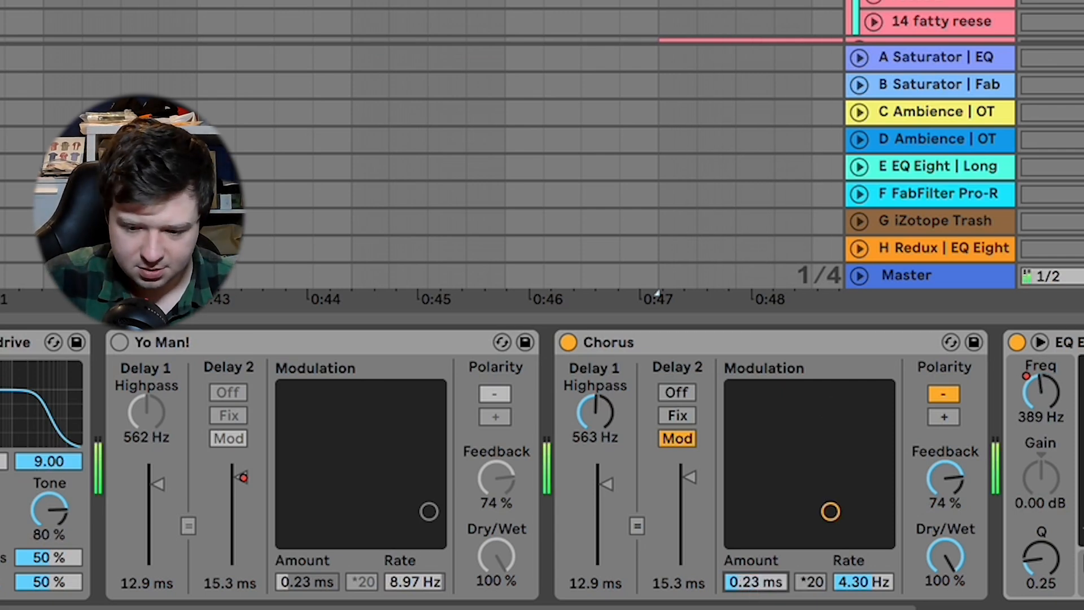
mouse_move(873, 585)
left_mouse_down()
mouse_move(873, 549)
mouse_move(882, 590)
left_mouse_up()
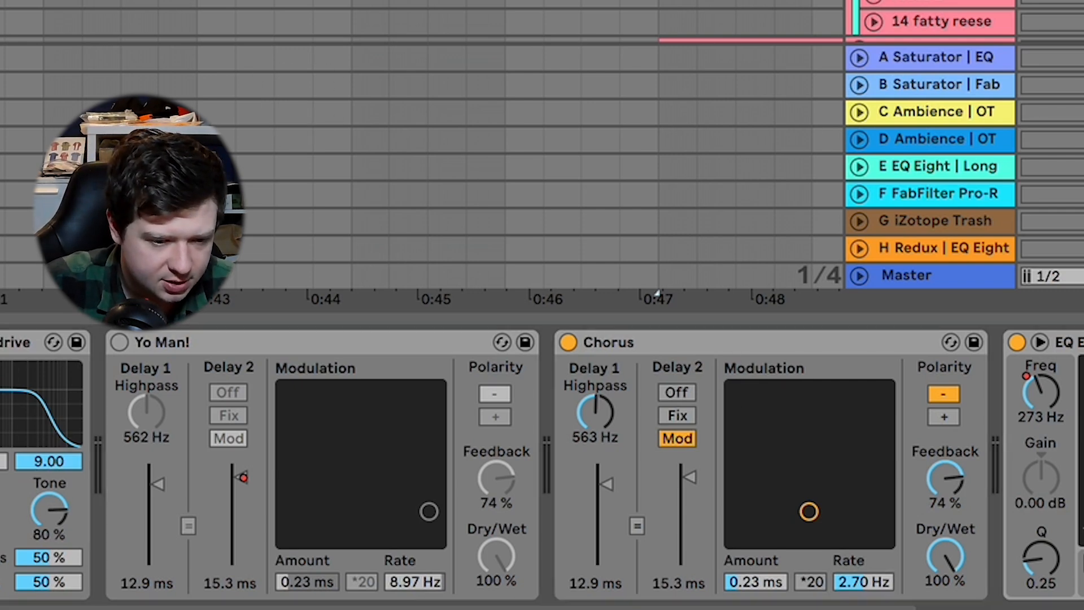
Load the Yo Man! preset onto the Chorus device and listen to the result.
left_click_drag(0, 169, 666, 348)
key("space")
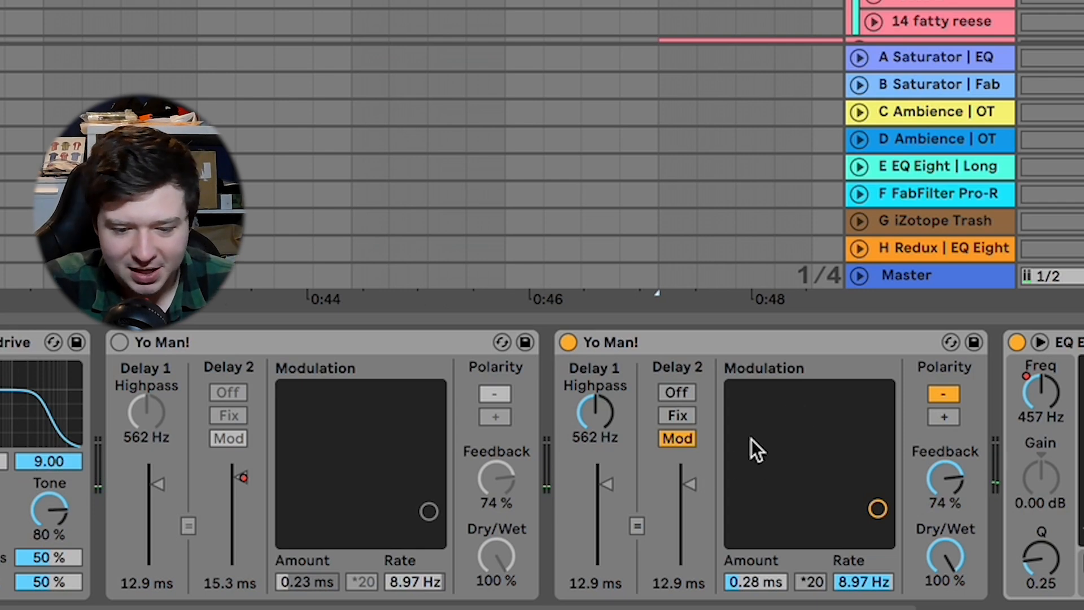
scroll(756, 1, "right", 3)
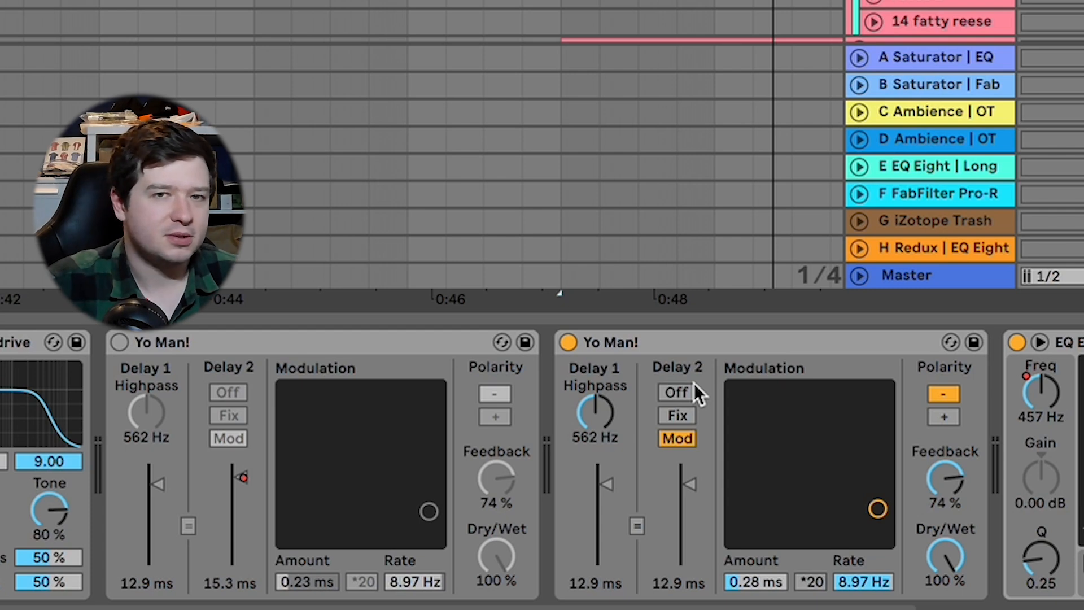
Open the Yo Man! Chorus of another bass clip further along the arrangement and switch its polarity to negative.
scroll(455, 68, "down", 2)
scroll(456, 67, "right", 10)
left_click(671, 5)
scroll(671, 5, "right", 15)
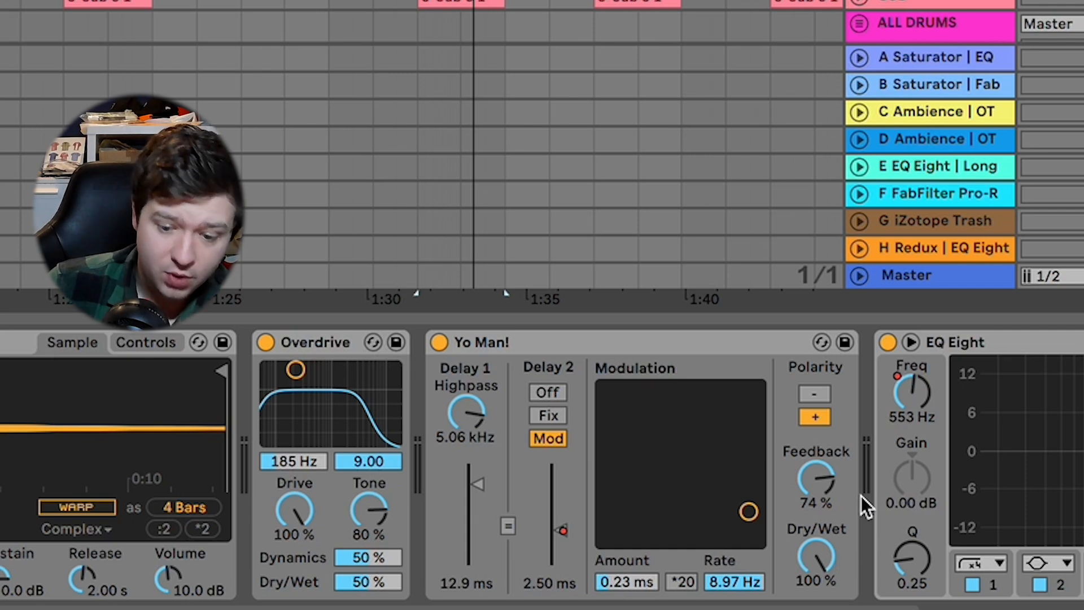
left_click(815, 389)
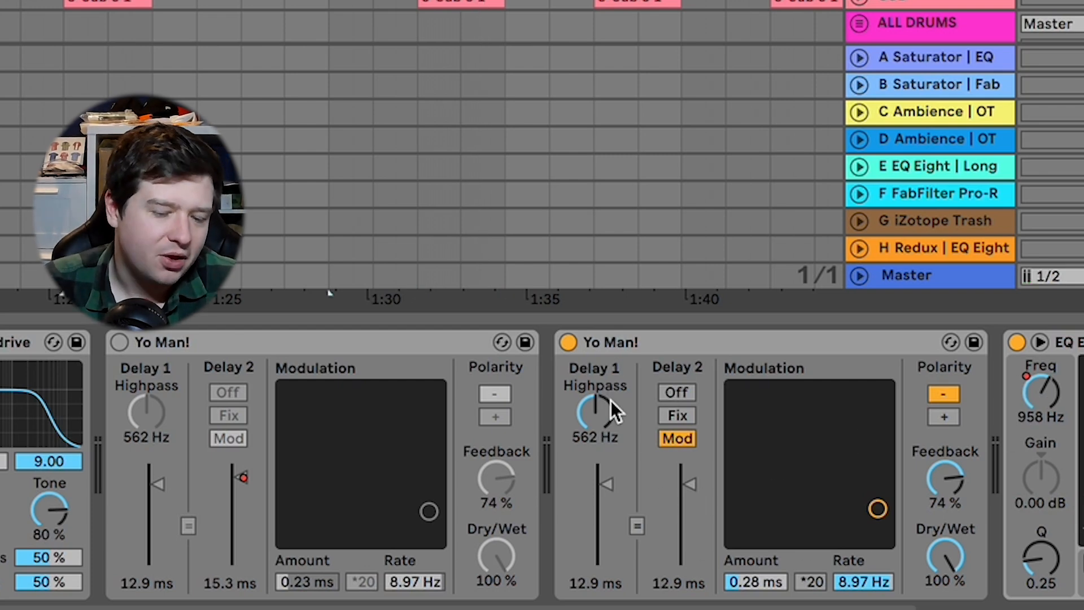
Play the mouth synth clip through the active Yo Man! device while lowering its Feedback to 14%.
key("space")
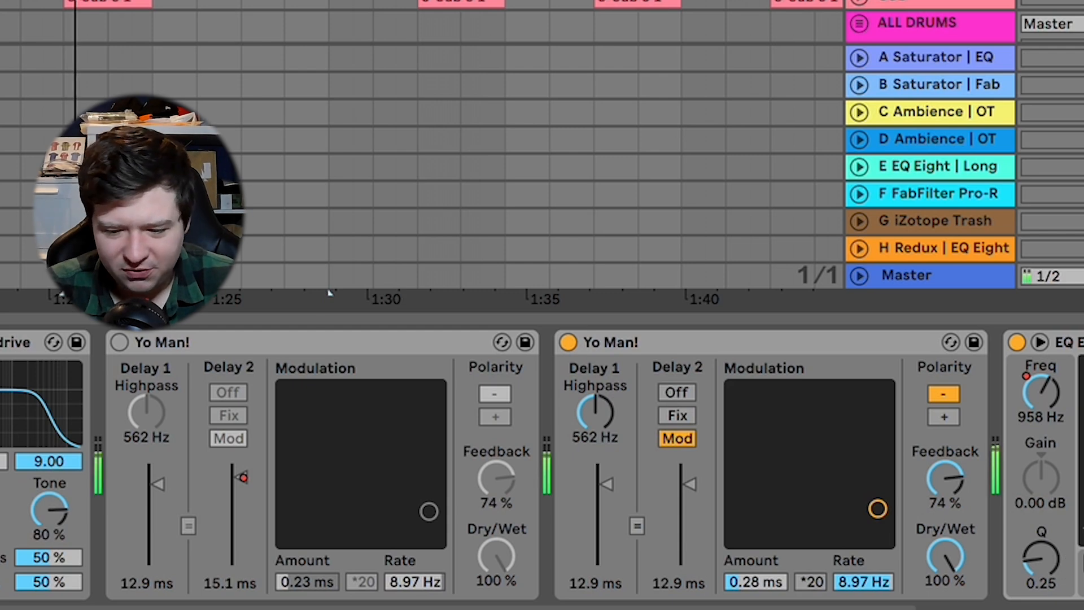
left_click_drag(946, 479, 946, 556)
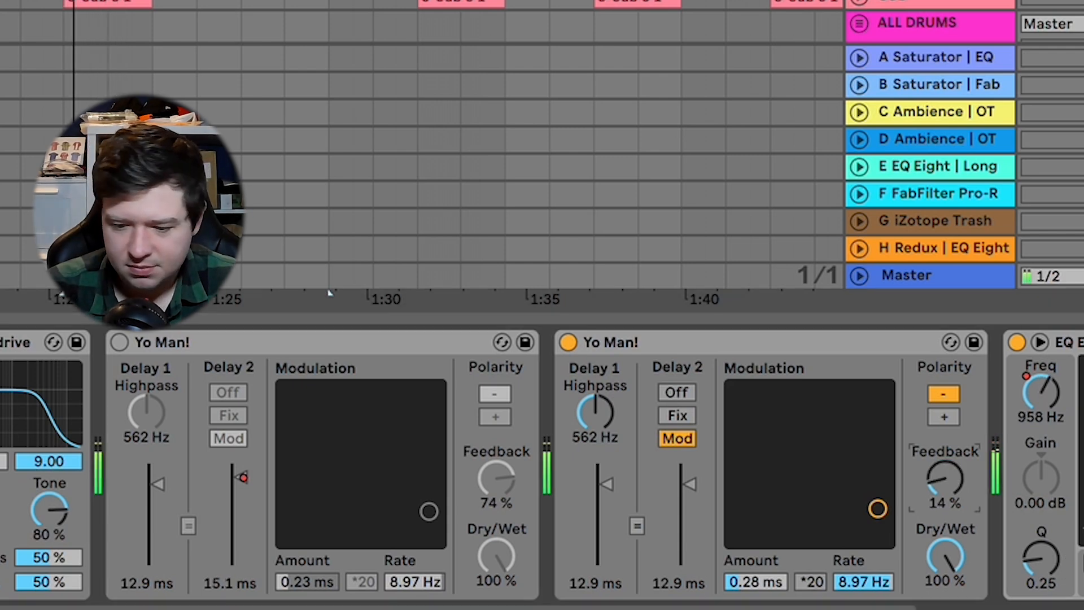
key("space")
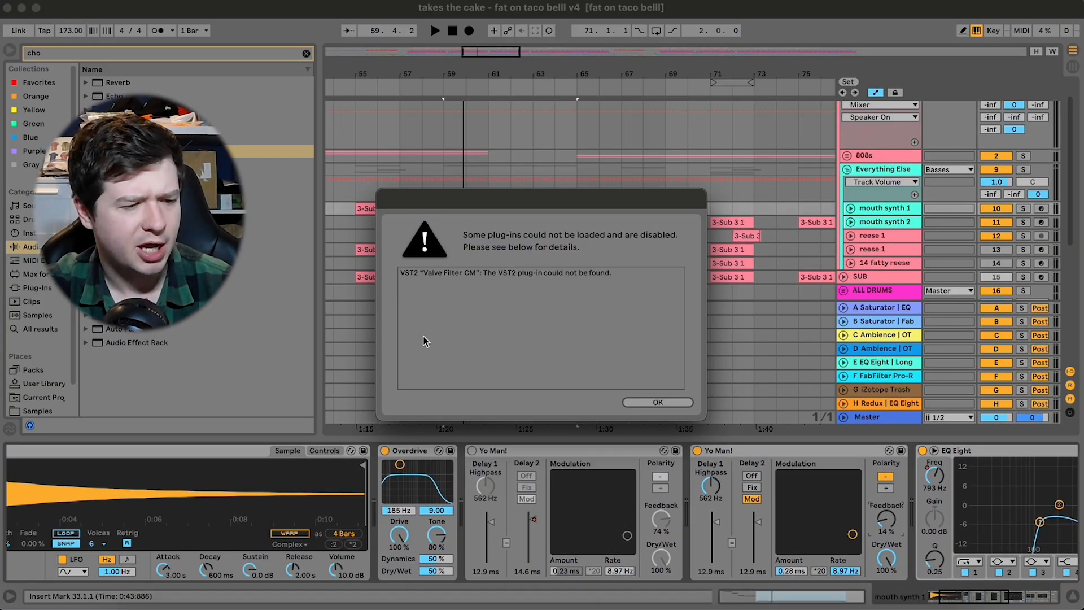
Dismiss the missing plug-in notice and play the other set from just before bar 33, folding the 3 Group tracks.
key("Return")
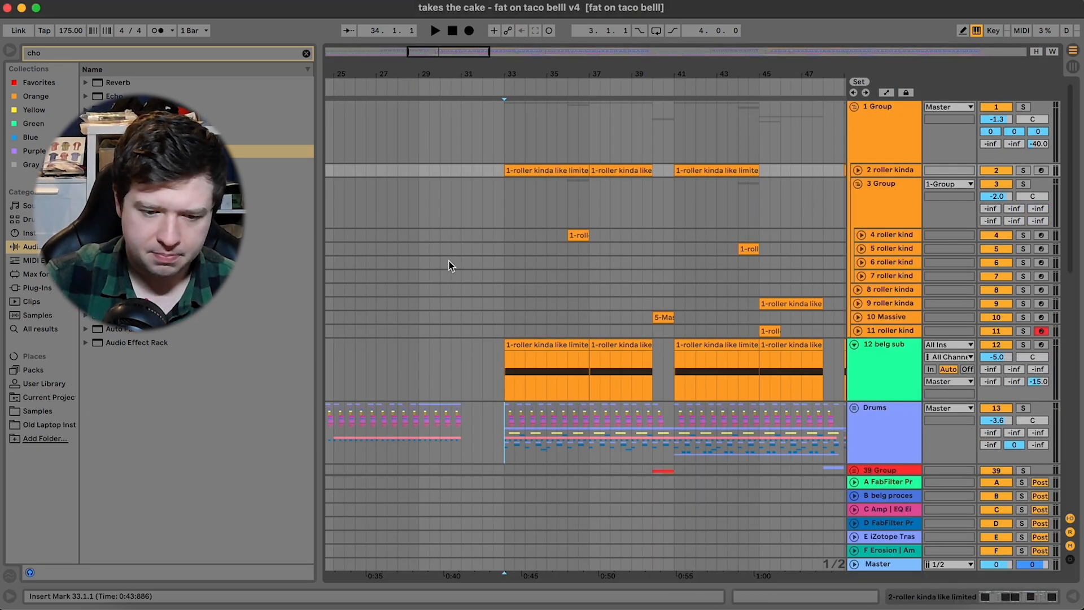
left_click(490, 220)
key("space")
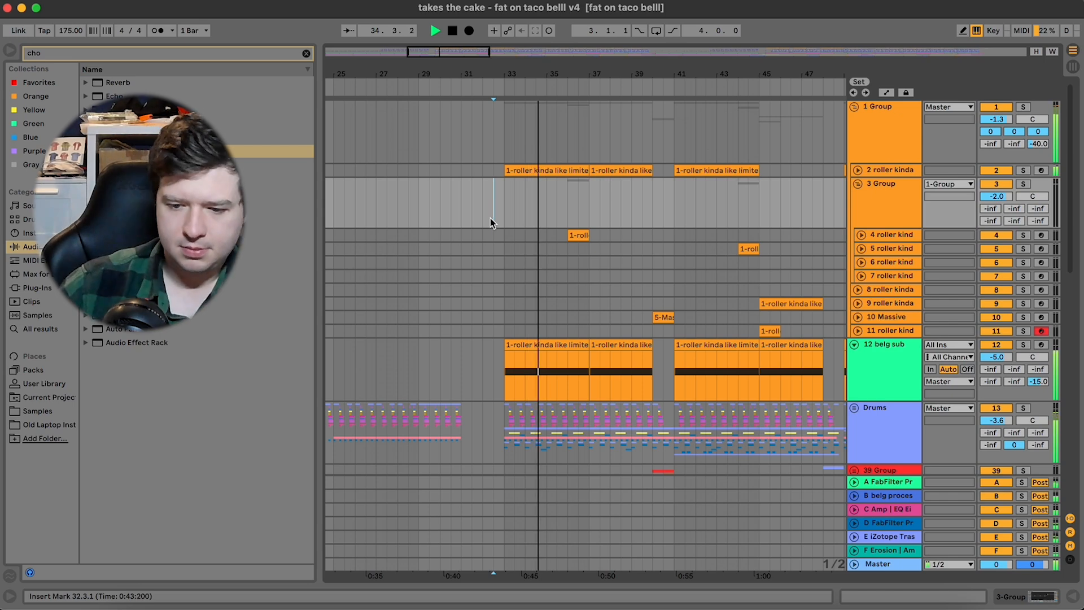
left_click(858, 185)
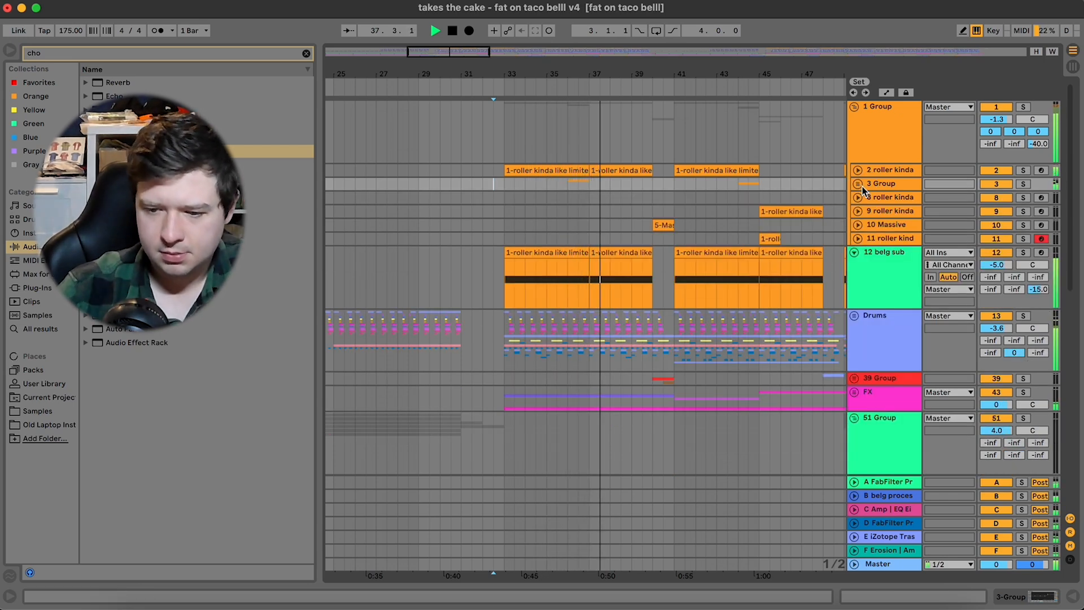
key("space")
Solo track 2 roller kinda, play its clip at bar 33, and unfold the track to show its device chain.
left_click(1024, 171)
left_click(565, 171)
key("space")
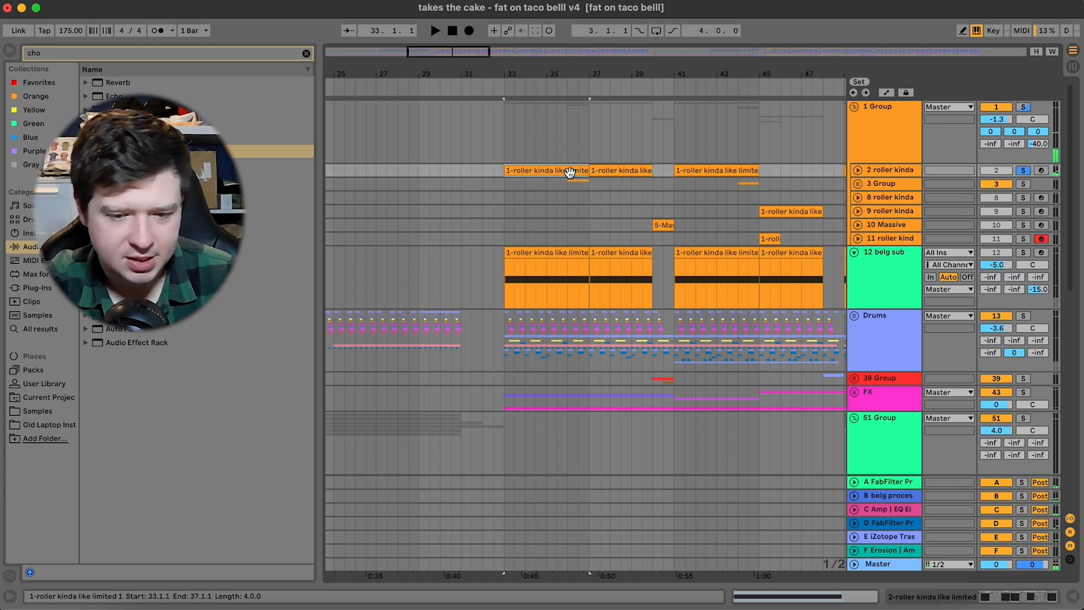
left_click(858, 170)
double_click(889, 171)
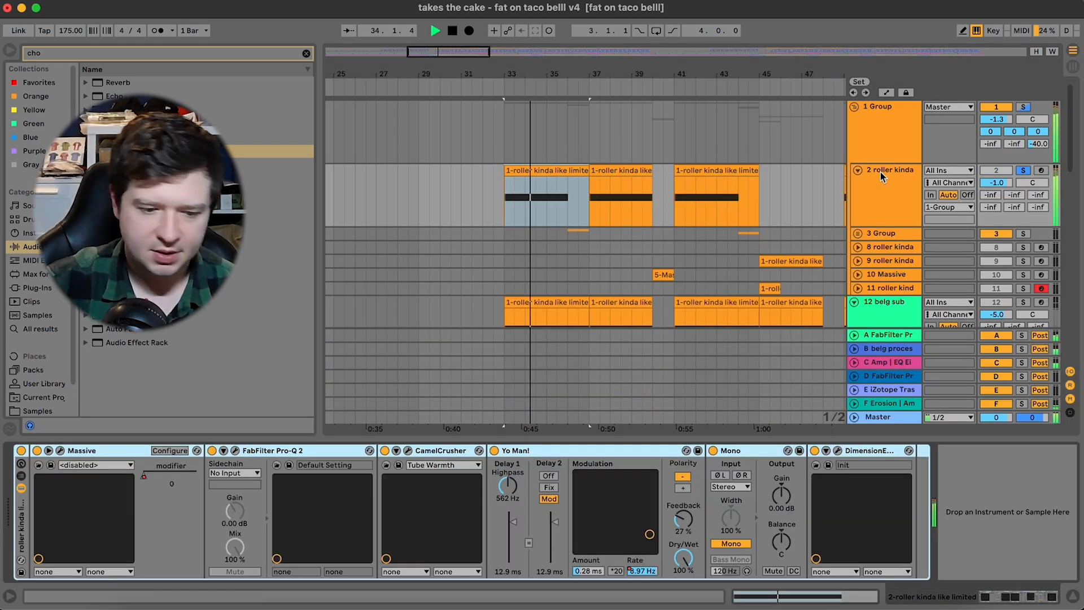
Compare the soloed roller bass clip with its Yo Man! Chorus bypassed and enabled.
left_click(496, 451)
key("space")
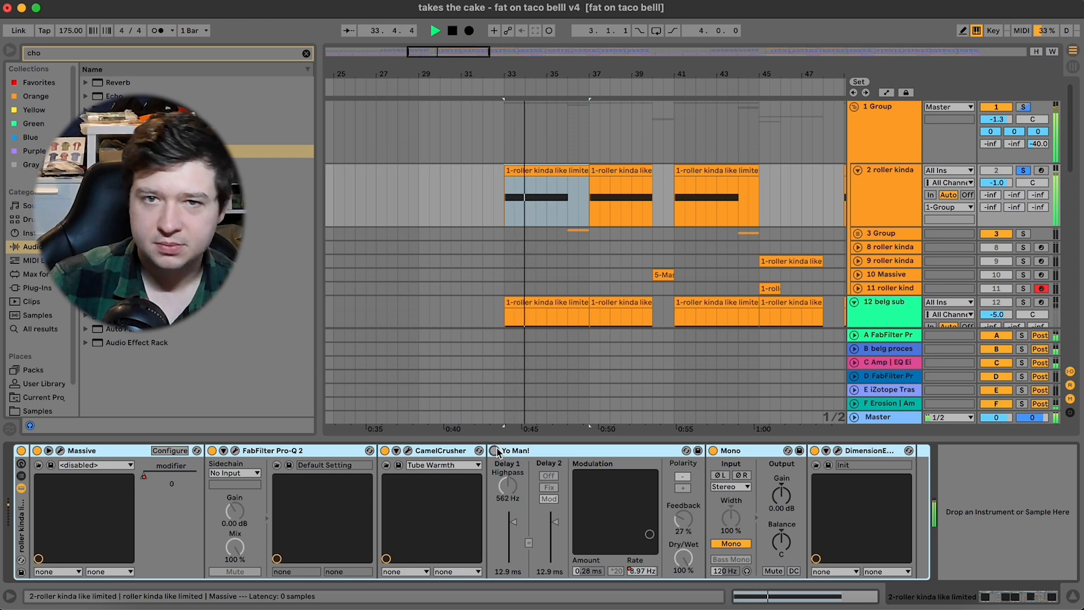
key("space")
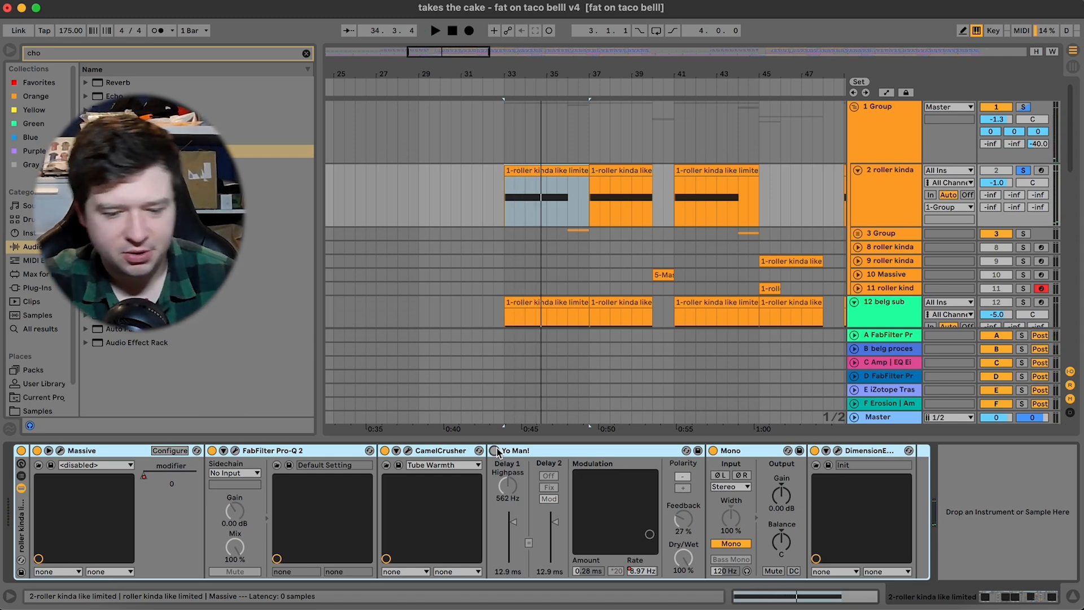
key("space")
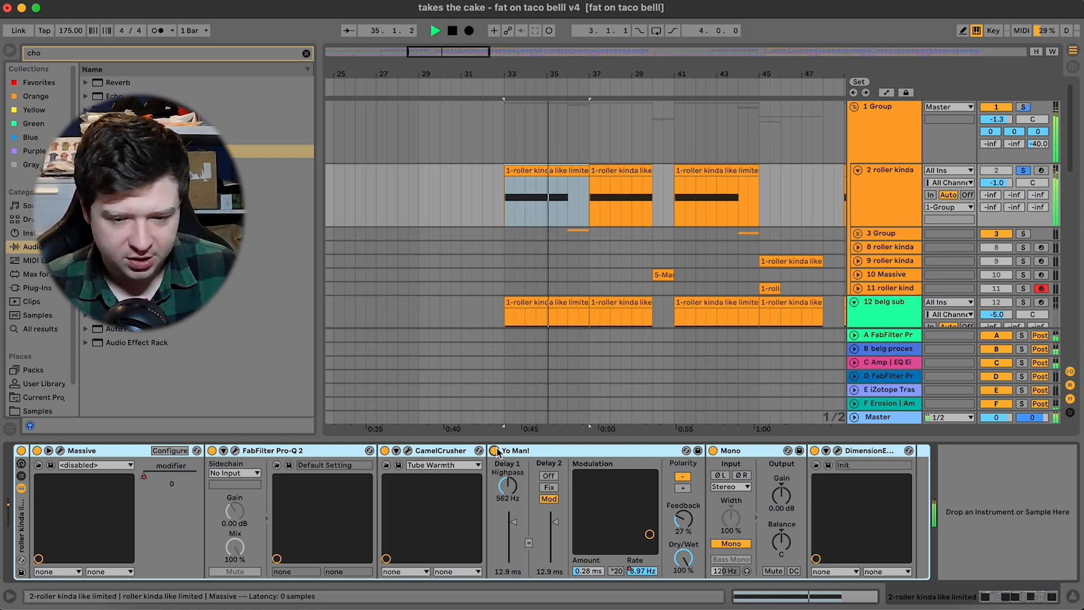
key("space")
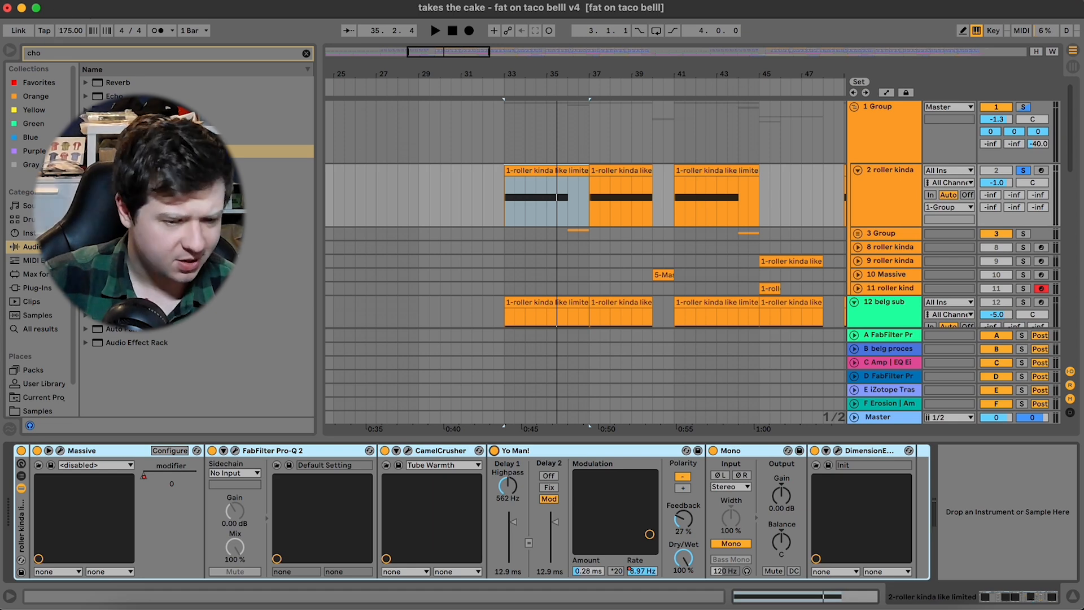
Add a fresh Yo Man! preset after the existing one, bypass the original, and audition the new device with 27% Feedback.
left_click_drag(142, 151, 722, 502)
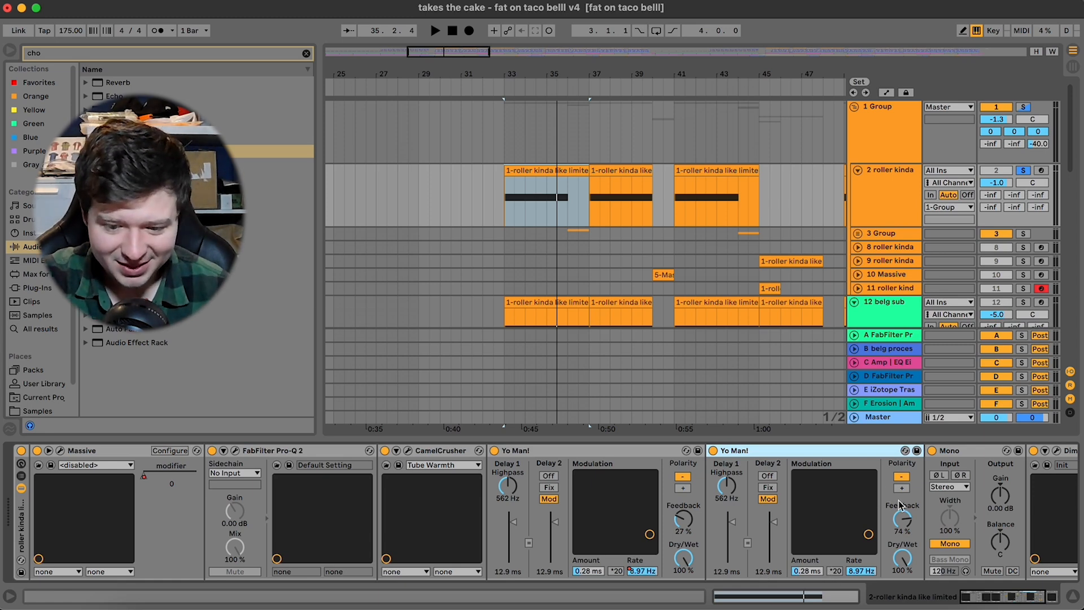
left_click(495, 450)
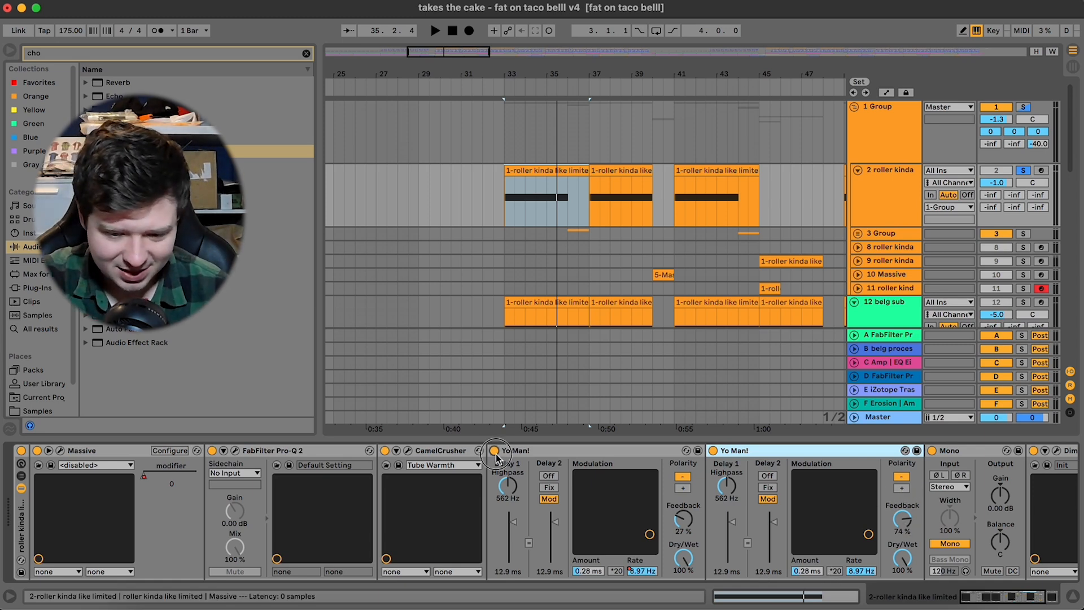
left_click_drag(898, 528, 899, 560)
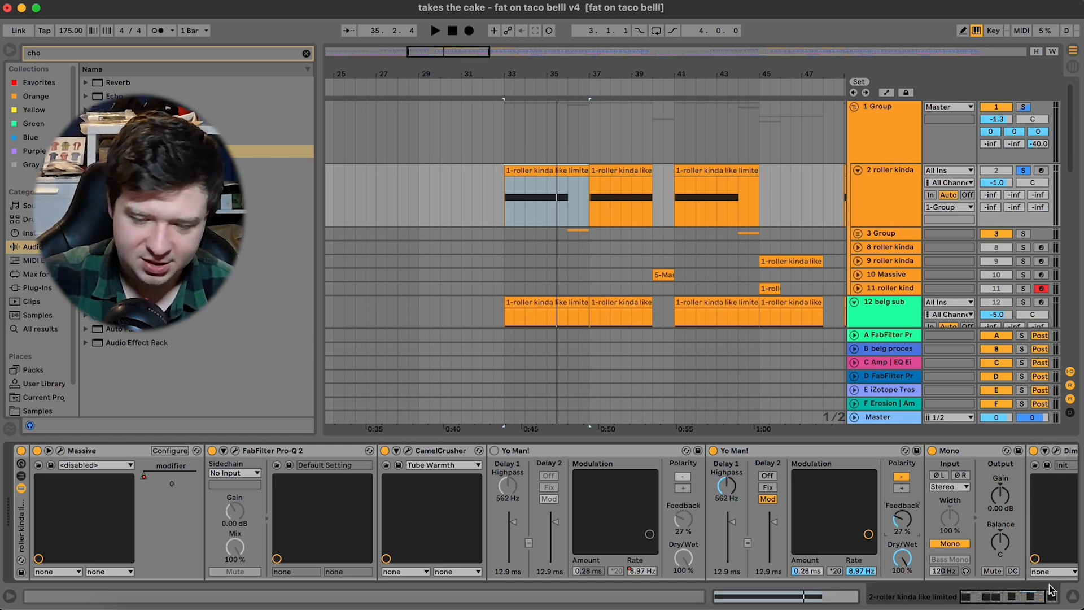
key("space")
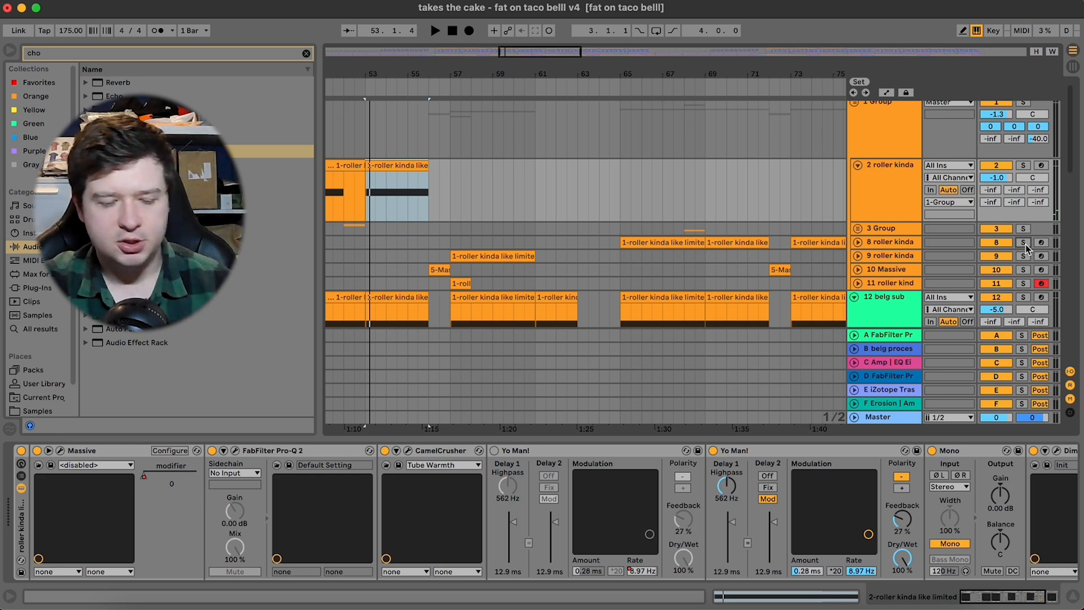
Solo track 8 roller kinda and play its clip at bar 65, toggling the track's Yo Man! Chorus to compare.
left_click(650, 242)
left_click(1023, 242)
key("space")
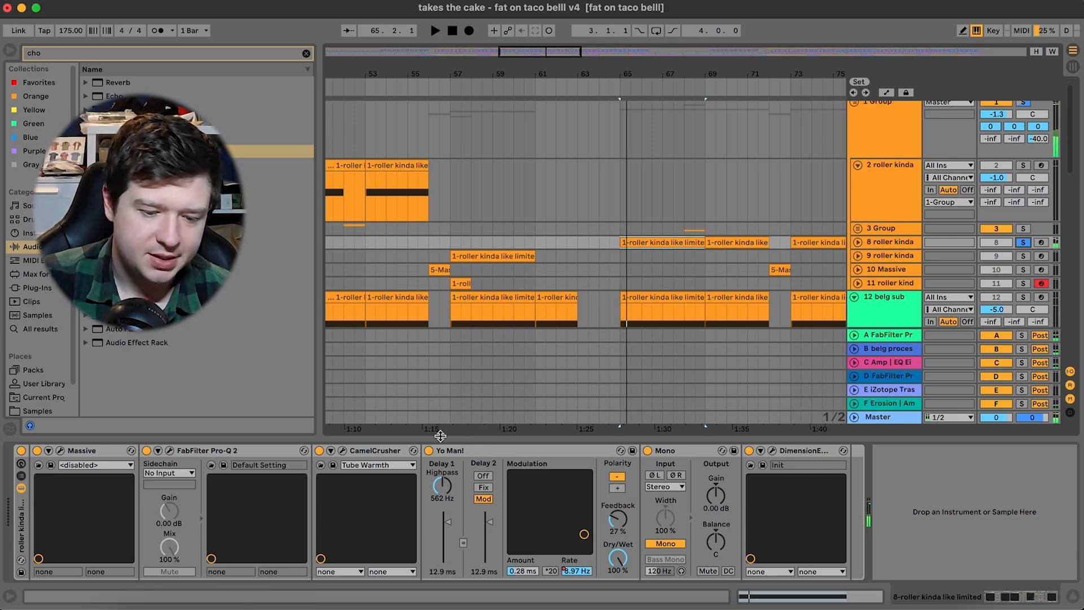
left_click(429, 451)
left_click(428, 451)
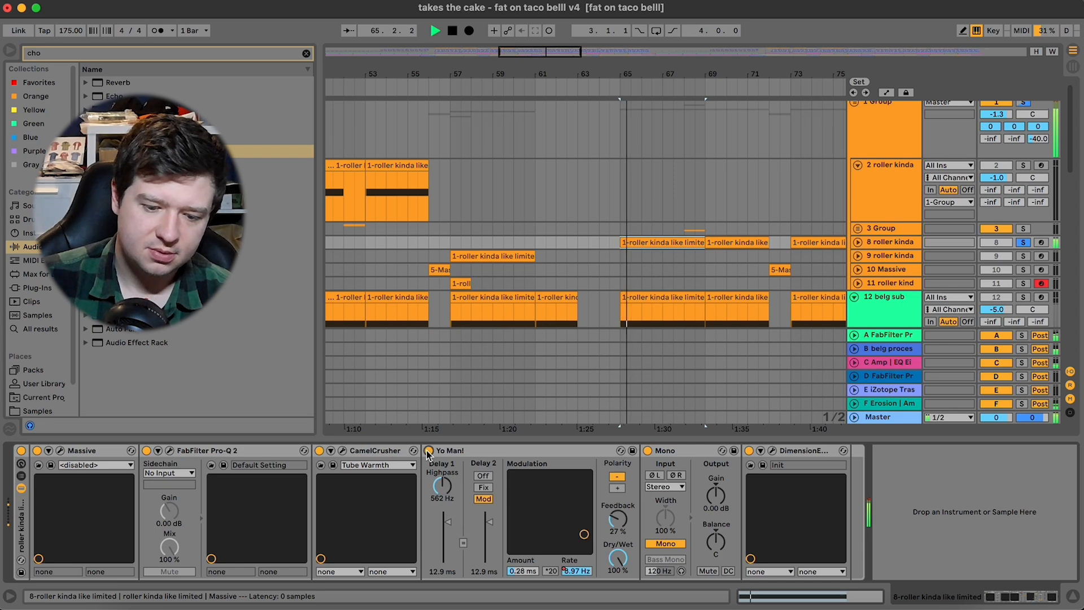